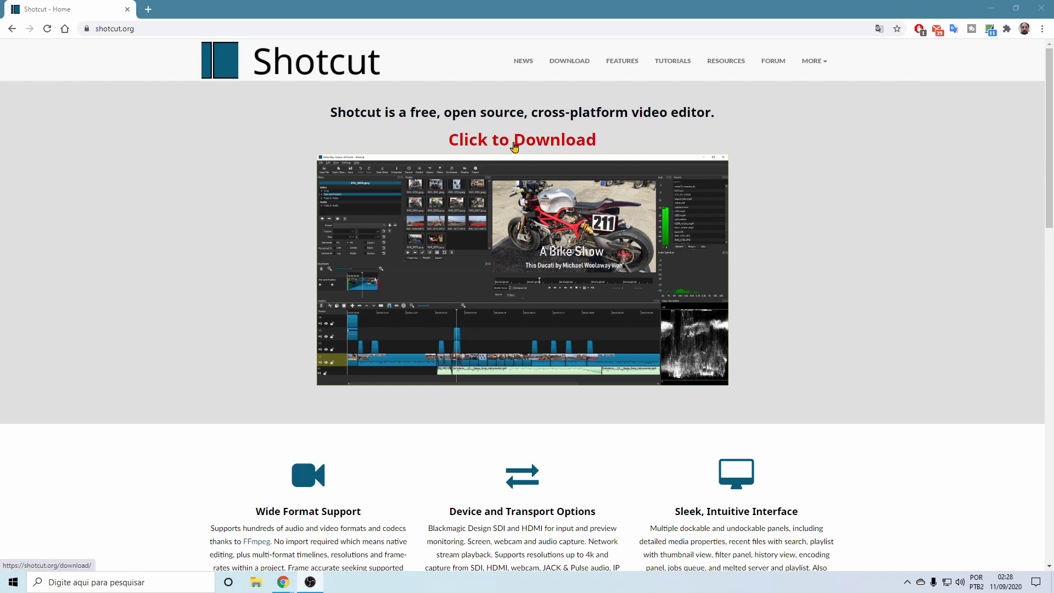
Open the download page of the Shotcut website
{"action": "left_click", "coordinate": [454, 142]}
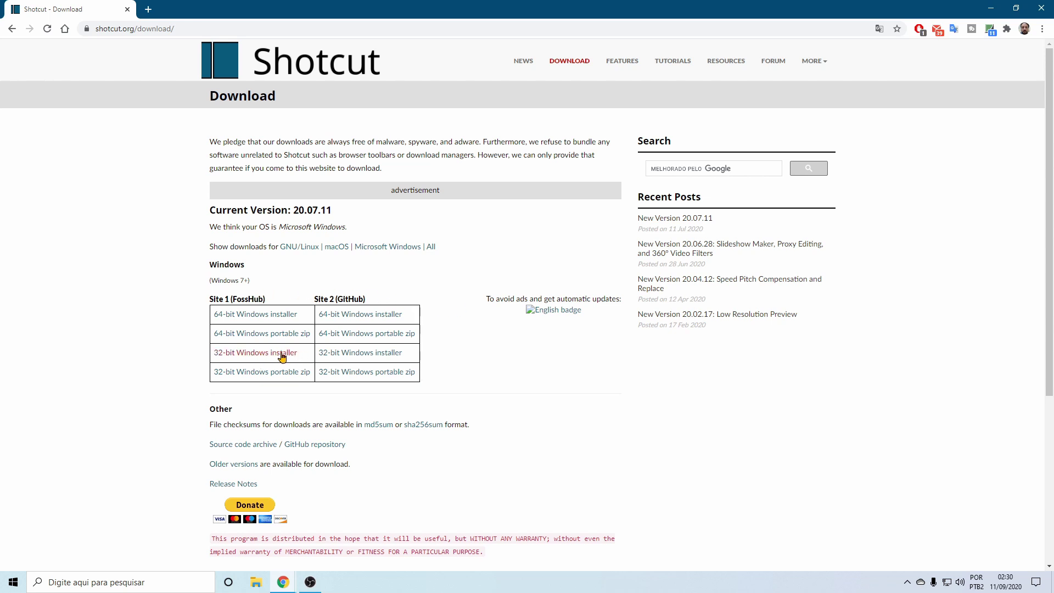
Find dxdiag through the Windows search and launch the DirectX Diagnostic Tool
{"action": "left_click", "coordinate": [15, 582]}
{"action": "left_click", "coordinate": [81, 585]}
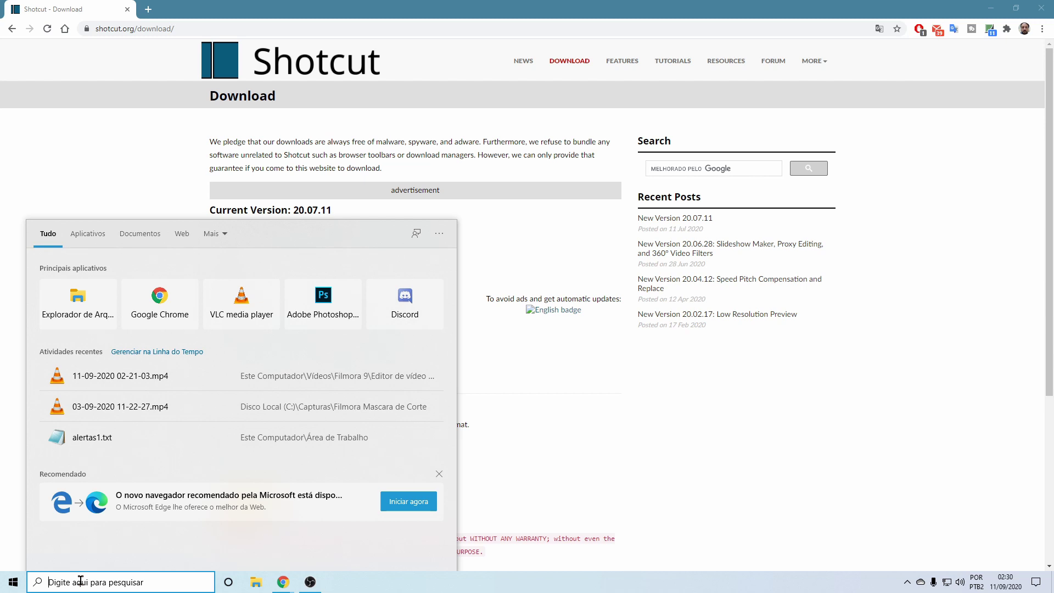
{"action": "type", "text": "dx"}
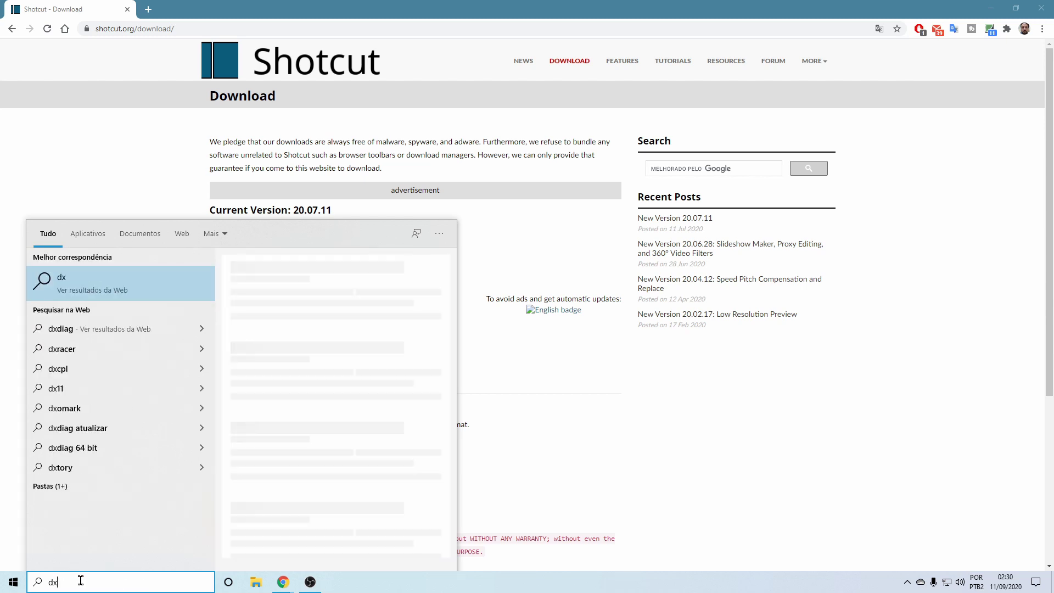
{"action": "type", "text": "diag"}
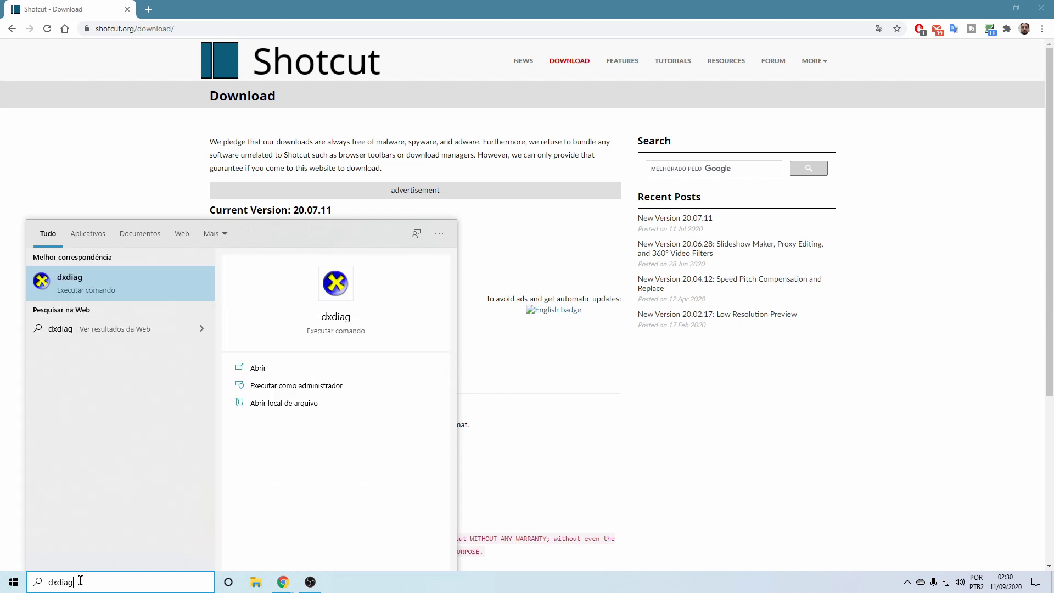
{"action": "left_click", "coordinate": [74, 283]}
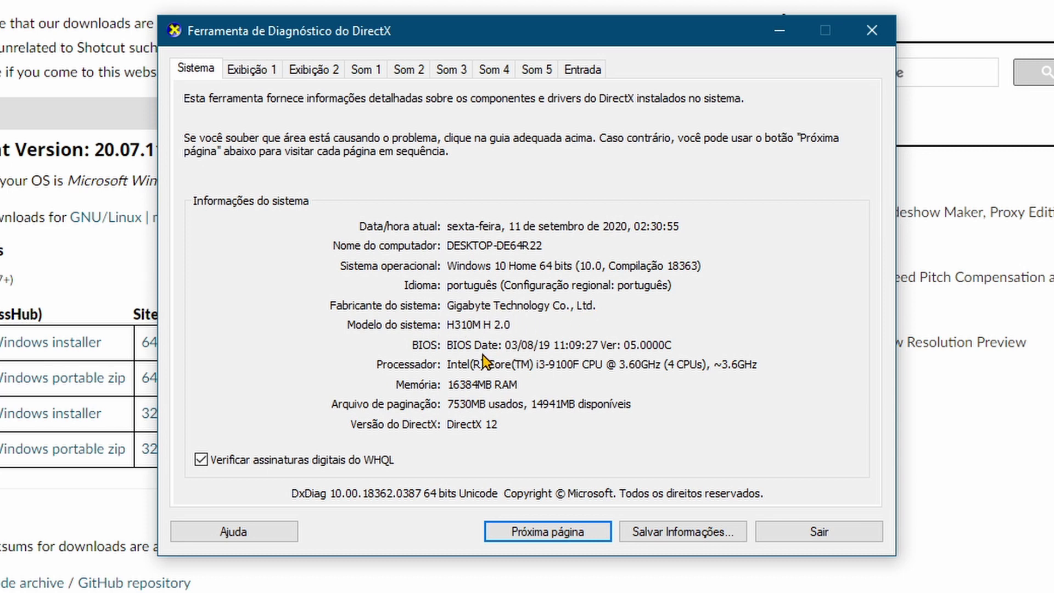
Review the display, sound, input and system information in the DirectX Diagnostic Tool, and exit it
{"action": "left_click", "coordinate": [265, 70]}
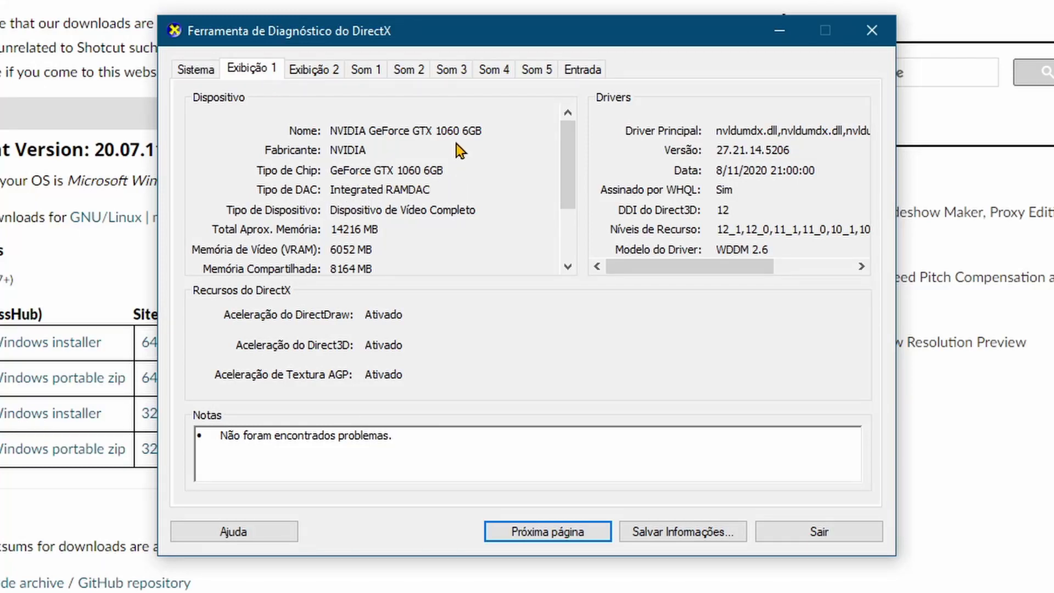
{"action": "left_click", "coordinate": [328, 69]}
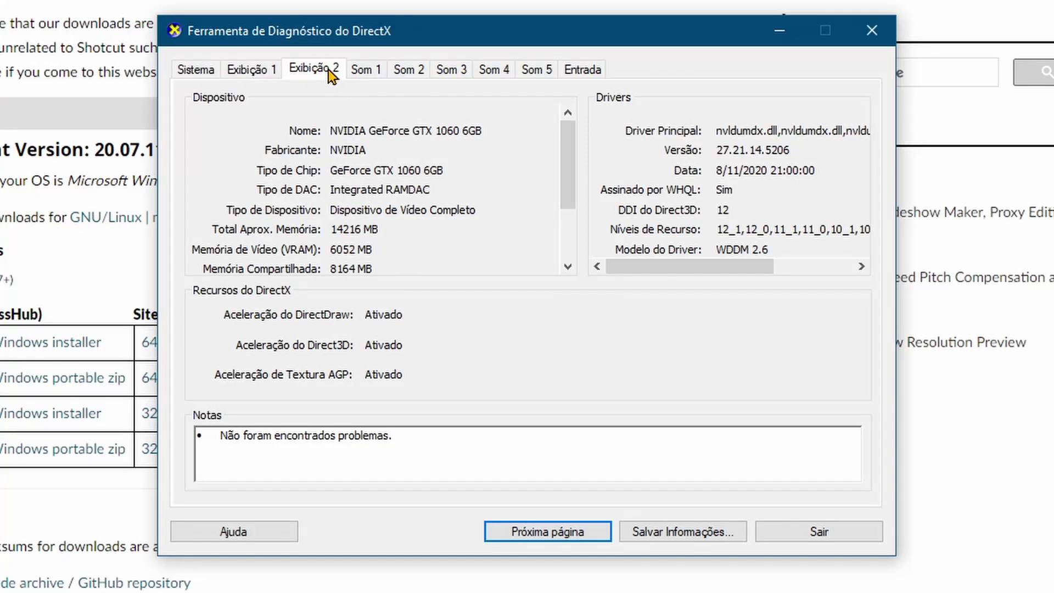
{"action": "left_click", "coordinate": [361, 73]}
{"action": "left_click", "coordinate": [409, 71]}
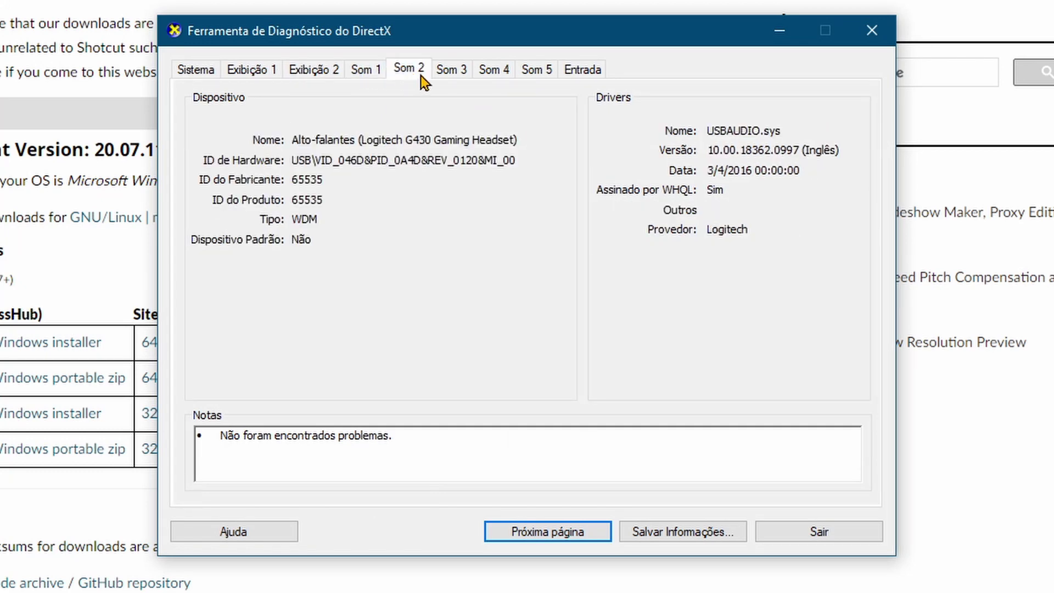
{"action": "left_click", "coordinate": [457, 70]}
{"action": "left_click", "coordinate": [494, 69]}
{"action": "left_click", "coordinate": [547, 71]}
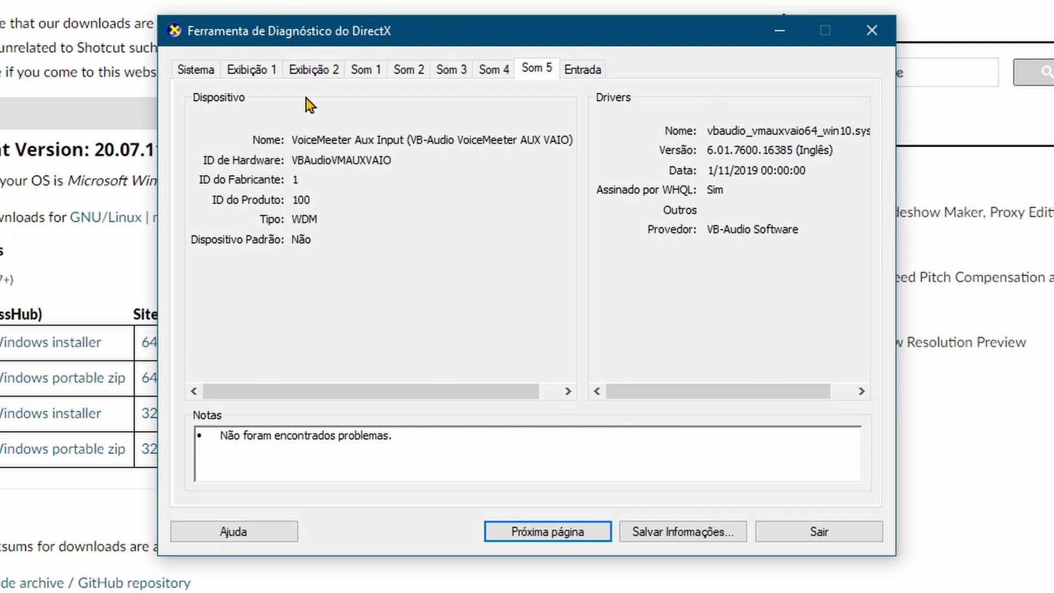
{"action": "left_click", "coordinate": [587, 71]}
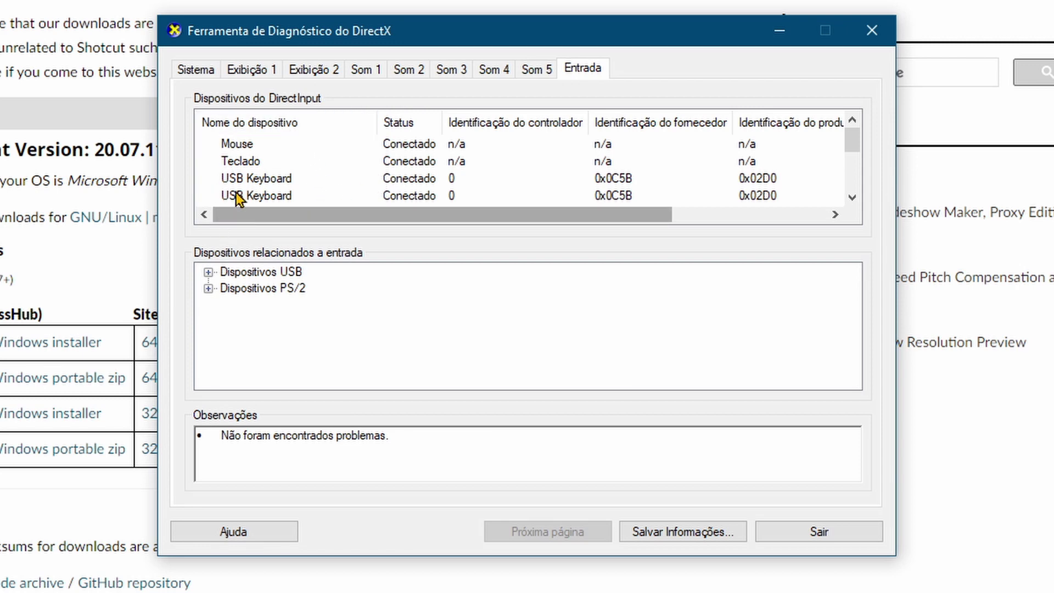
{"action": "left_click", "coordinate": [193, 70]}
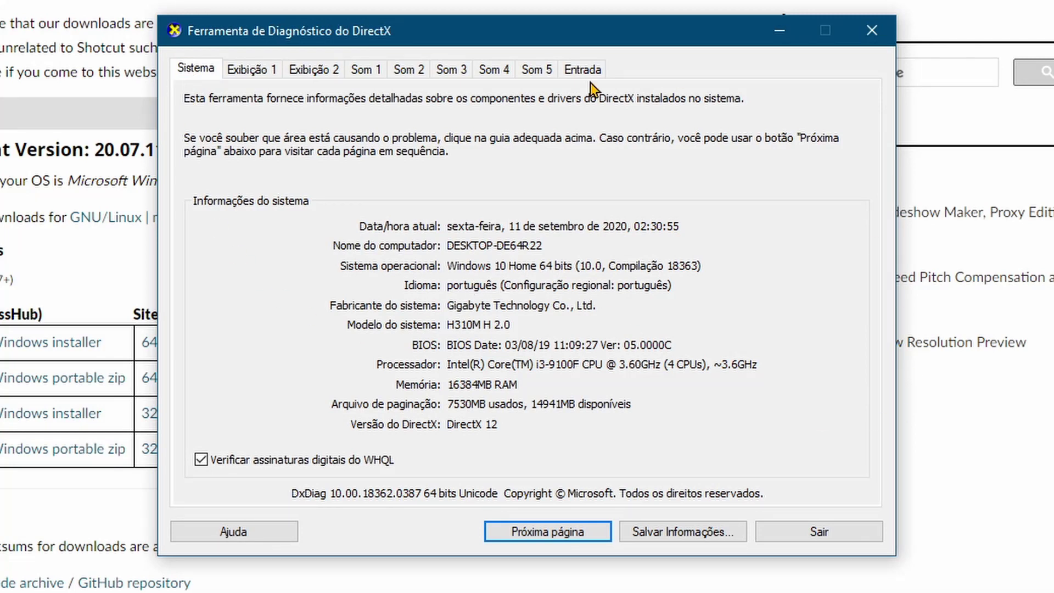
{"action": "left_click", "coordinate": [817, 535]}
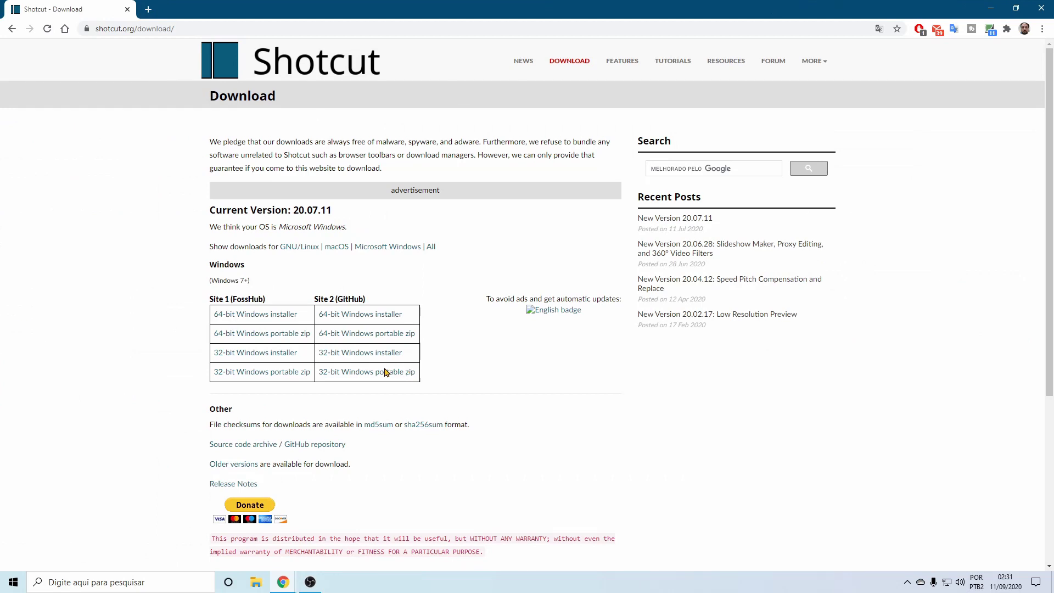
Download the 64-bit Windows installer of Shotcut from FossHub and show the browser's download list
{"action": "left_click", "coordinate": [280, 319]}
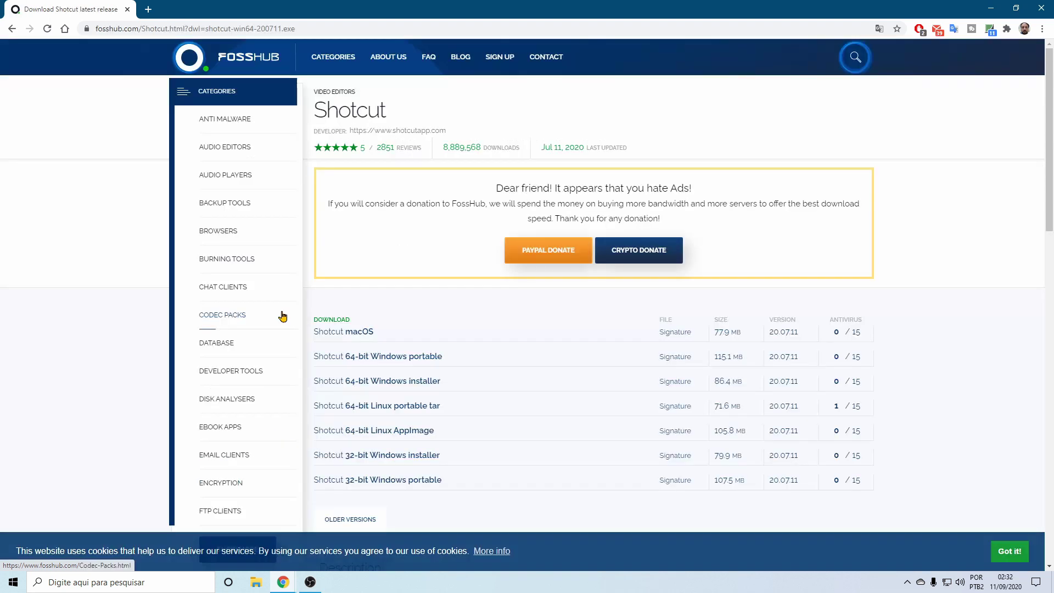
{"action": "left_click", "coordinate": [66, 97]}
{"action": "left_click", "coordinate": [957, 550]}
{"action": "key", "text": "ctrl+j"}
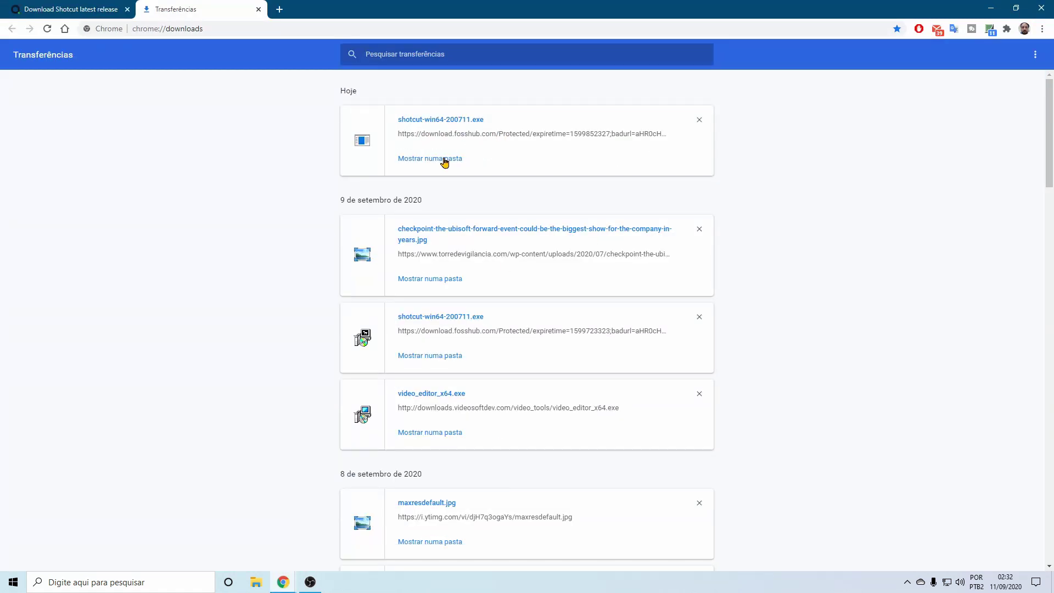
Run shotcut-win64-200711.exe and accept D:\Programas\Shotcut\ as the installation folder
{"action": "left_click", "coordinate": [438, 121]}
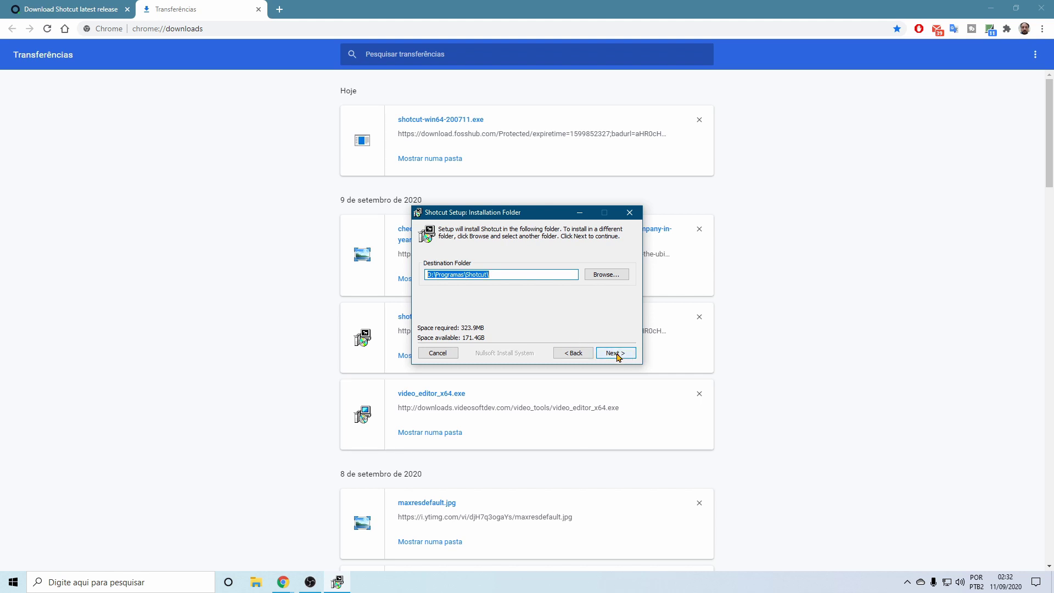
{"action": "left_click", "coordinate": [506, 275]}
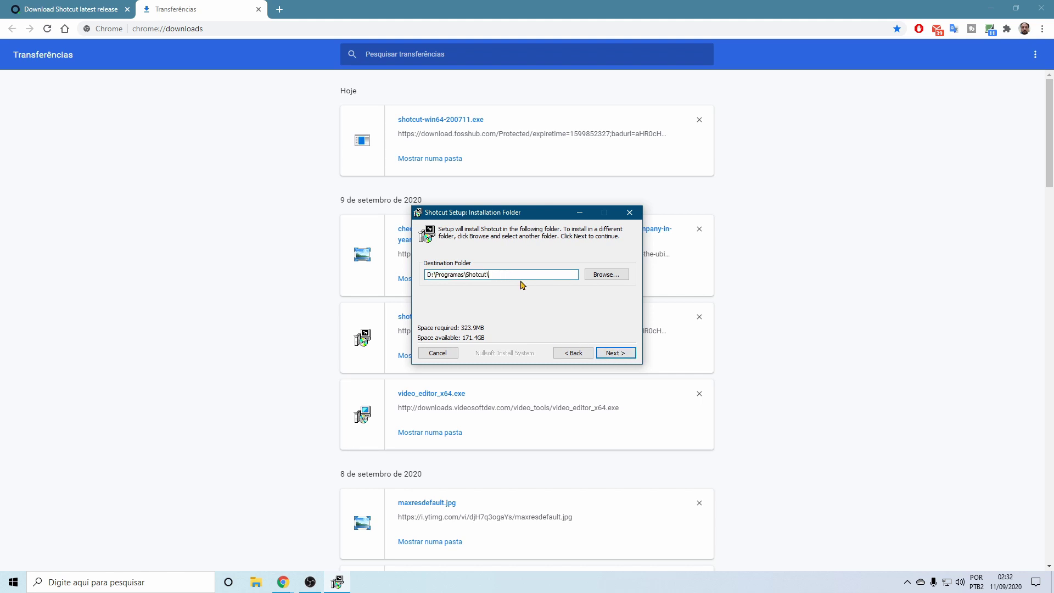
{"action": "left_click", "coordinate": [615, 353]}
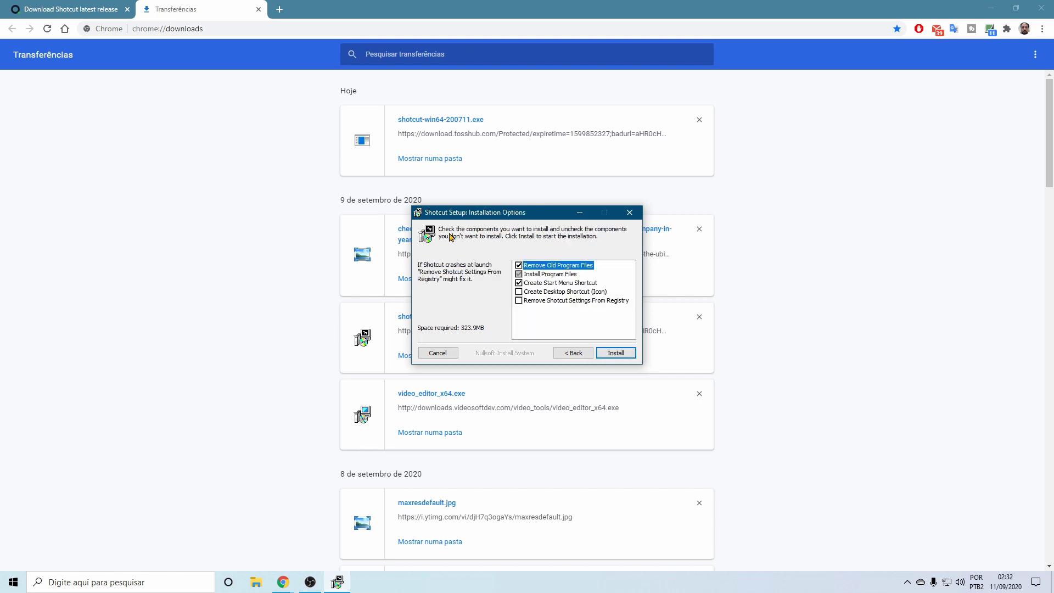
Enable the desktop shortcut and the removal of Shotcut settings from the registry, and complete the installation
{"action": "left_click", "coordinate": [519, 301]}
{"action": "left_click", "coordinate": [519, 292]}
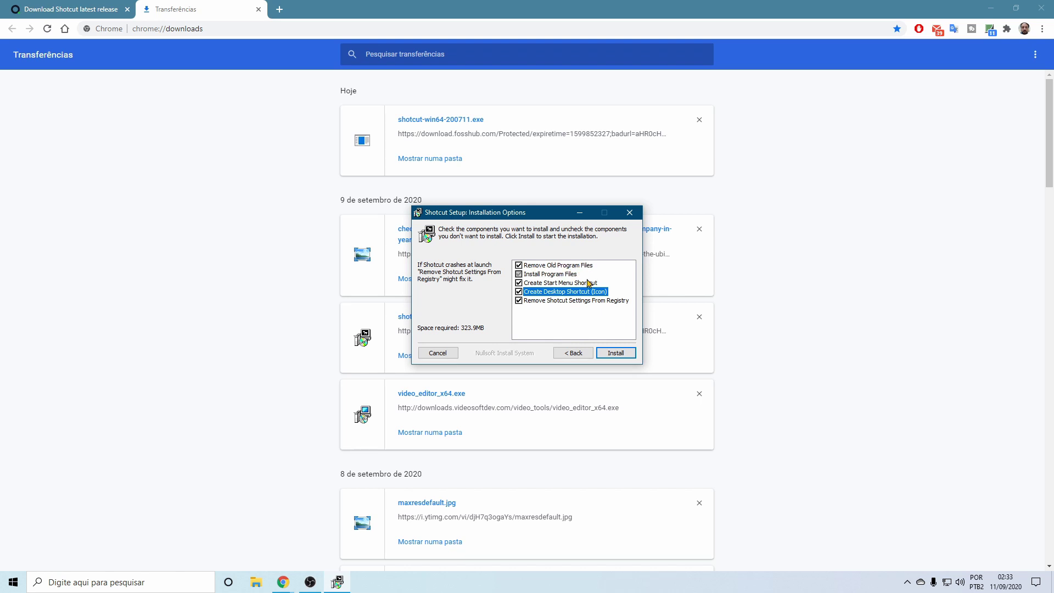
{"action": "left_click", "coordinate": [616, 353]}
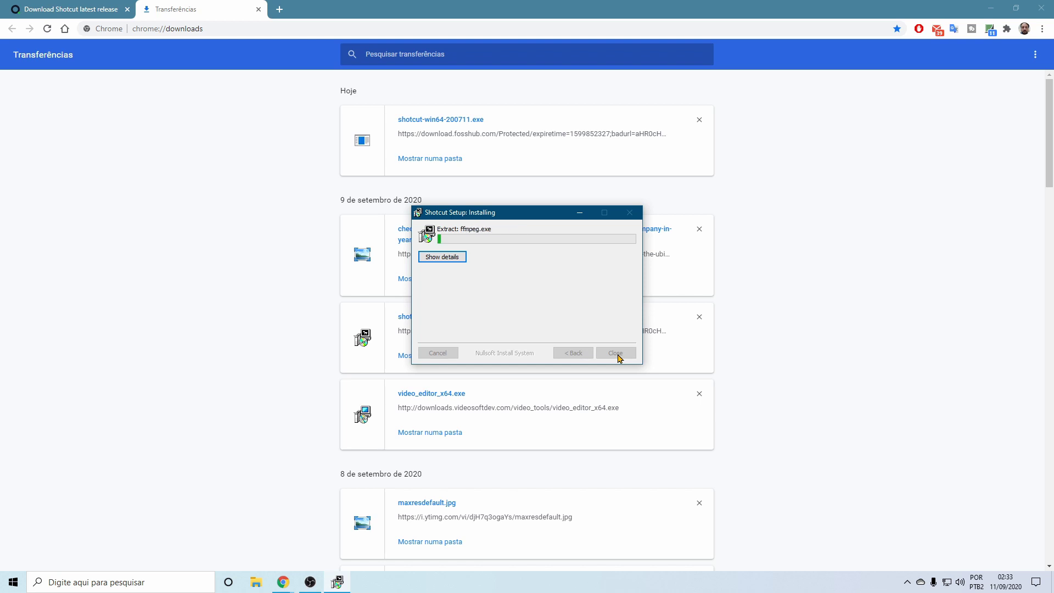
{"action": "left_click", "coordinate": [623, 358]}
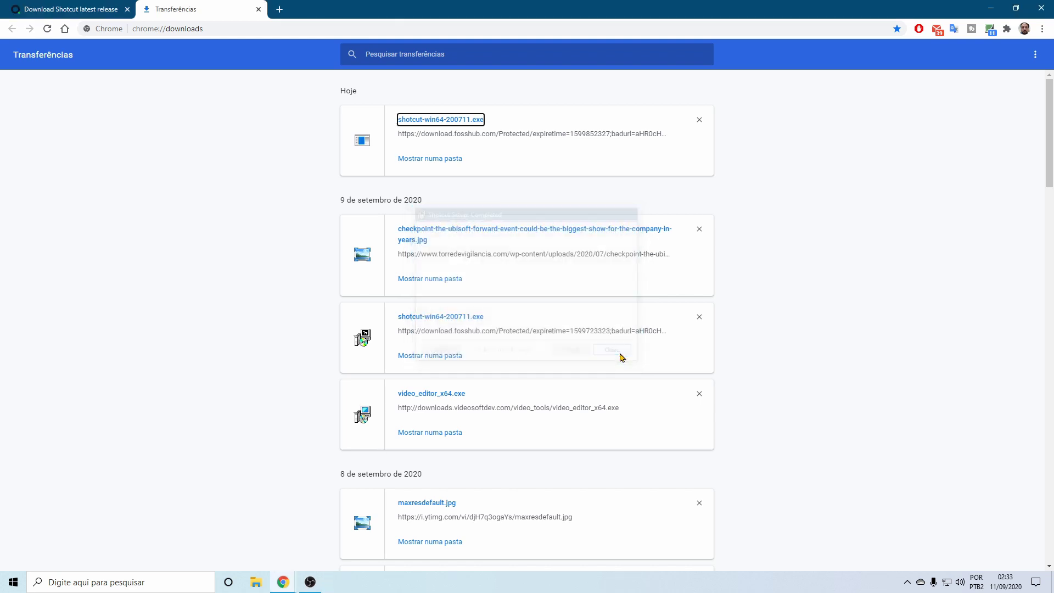
Minimize the browser, launch Shotcut from the desktop and maximize its window
{"action": "left_click", "coordinate": [986, 7]}
{"action": "left_click_drag", "start_coordinate": [20, 240], "coordinate": [460, 245]}
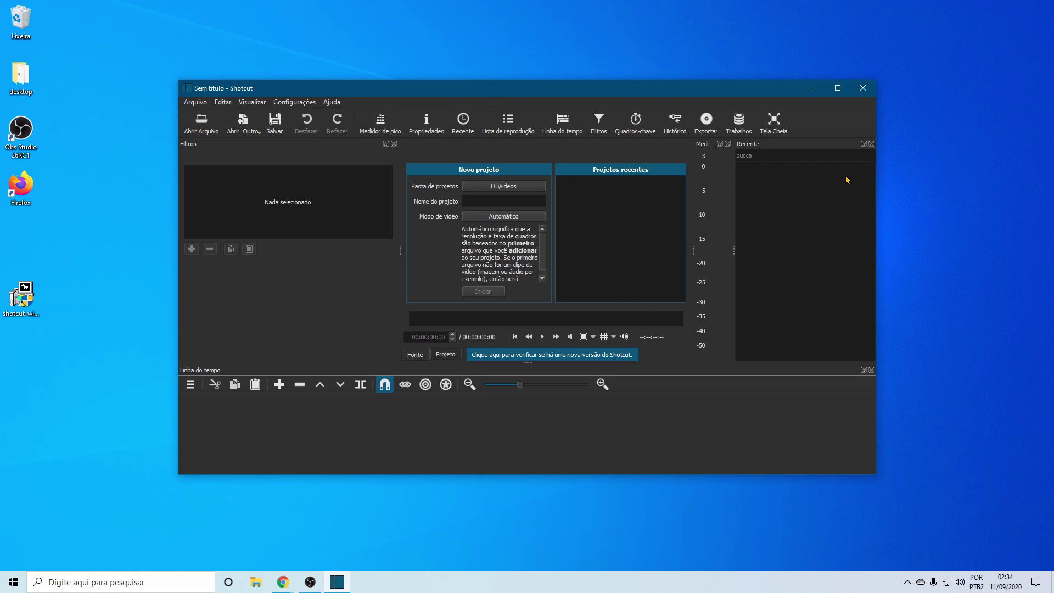
{"action": "left_click", "coordinate": [837, 89]}
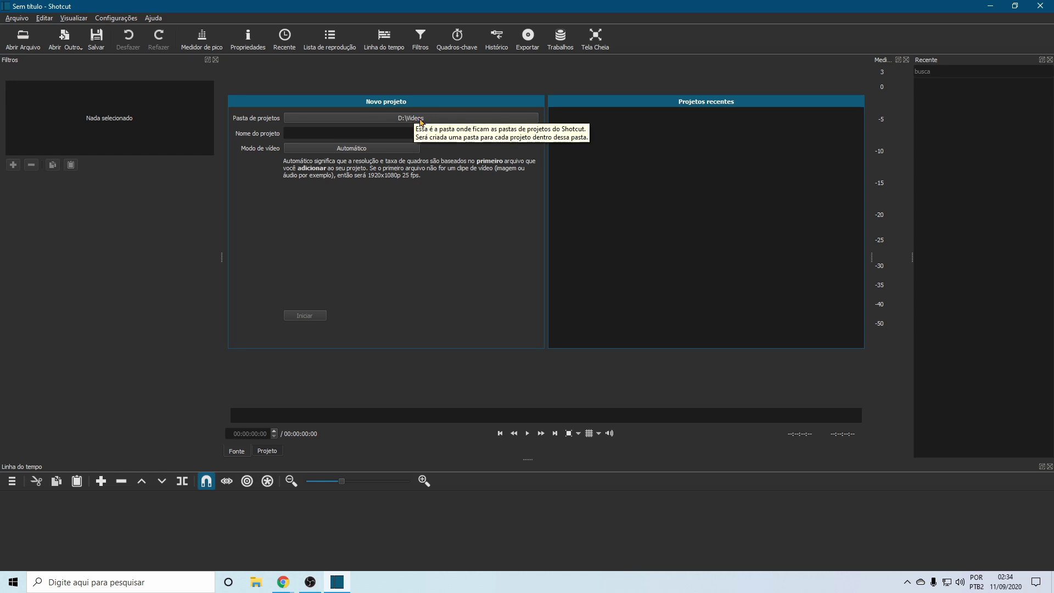
Name the new project Teste1 and look through the available video modes, keeping Automático
{"action": "left_click", "coordinate": [357, 132]}
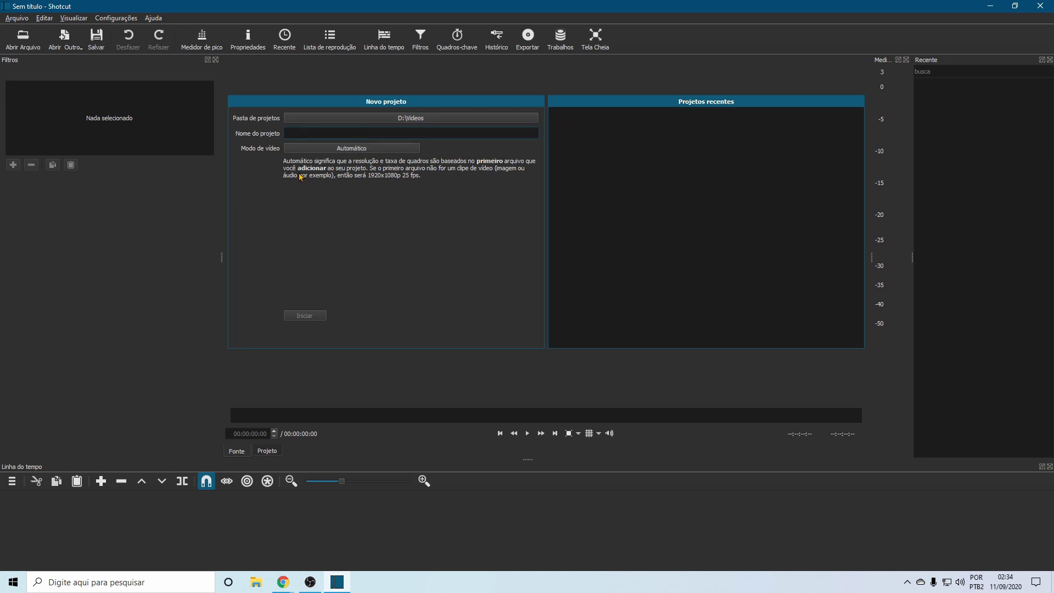
{"action": "type", "text": "Teste1"}
{"action": "left_click", "coordinate": [364, 149]}
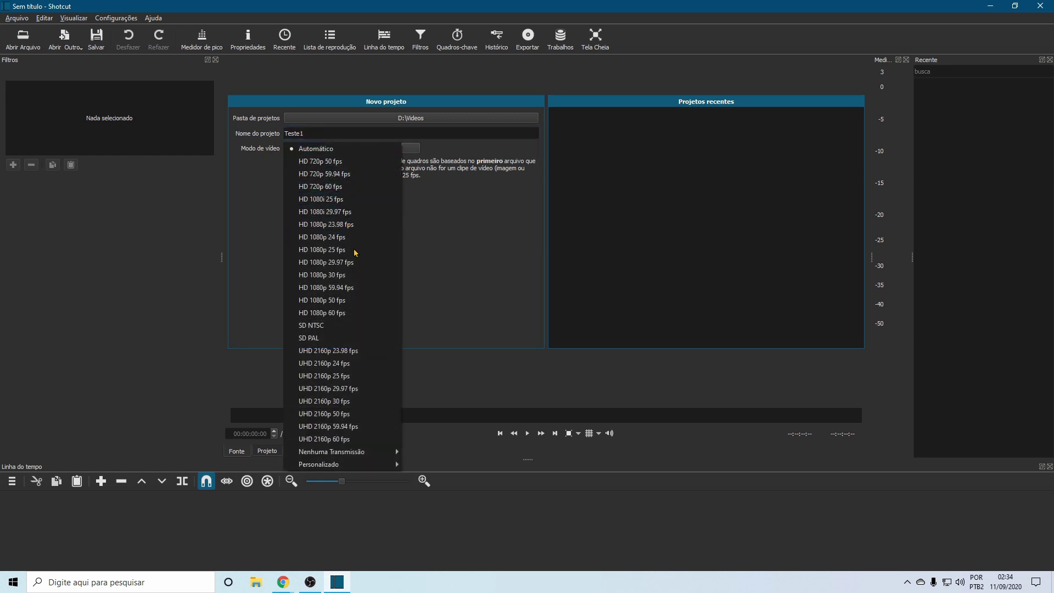
{"action": "mouse_move", "coordinate": [352, 463]}
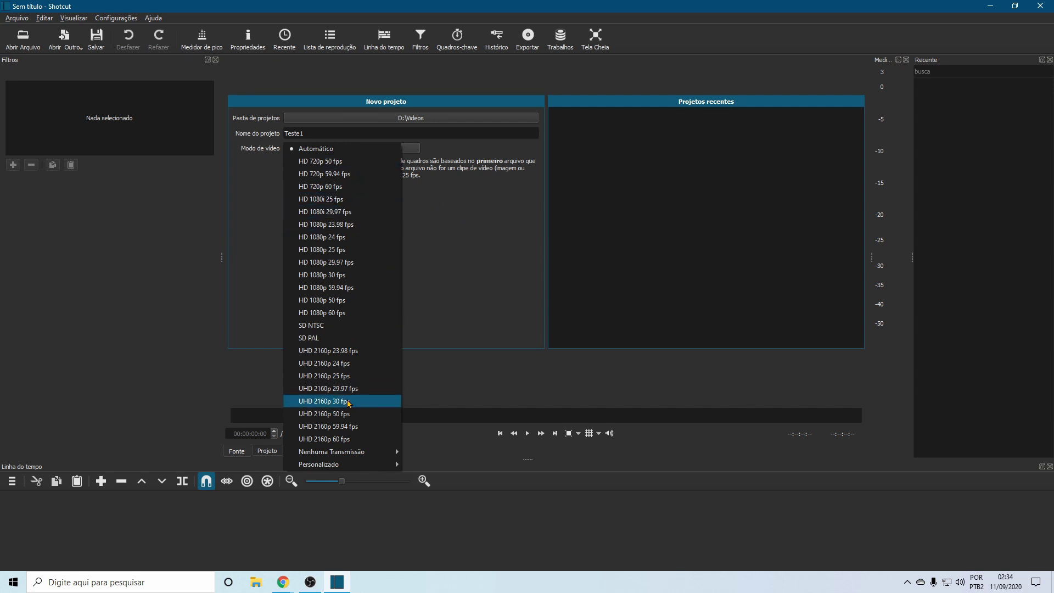
{"action": "left_click", "coordinate": [498, 283]}
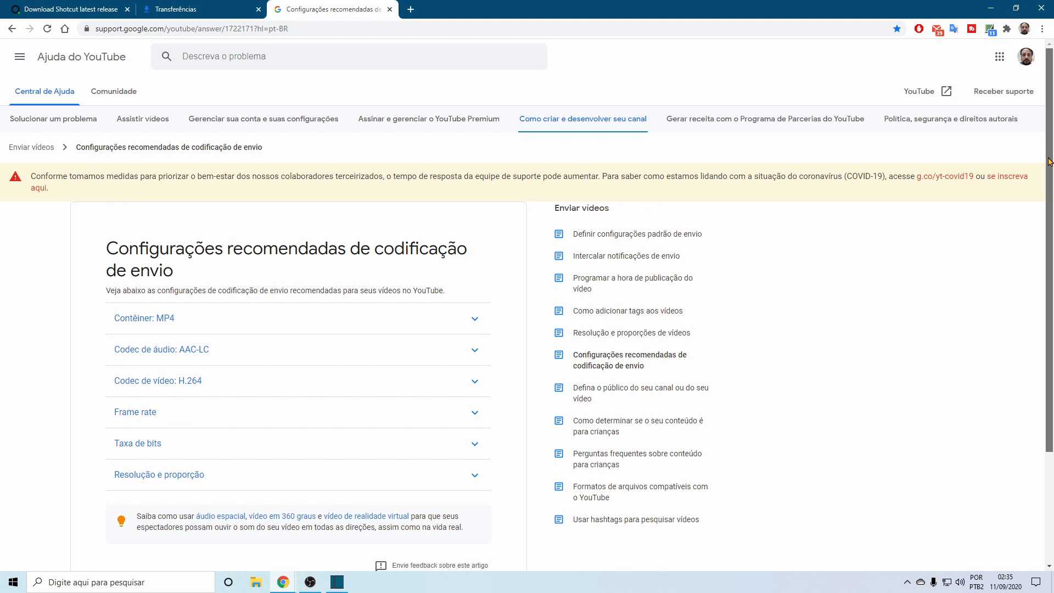
In Chrome, read YouTube's recommended upload settings for the MP4 container and AAC-LC audio codec, highlighting the 48khz sample rate
{"action": "left_click_drag", "start_coordinate": [1049, 161], "coordinate": [1049, 277]}
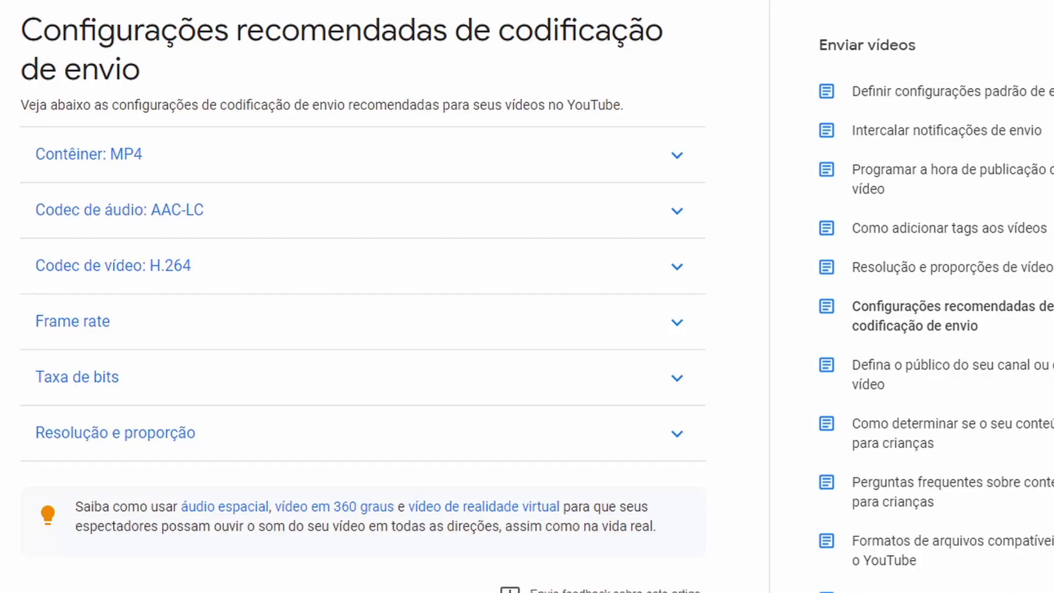
{"action": "left_click", "coordinate": [109, 160]}
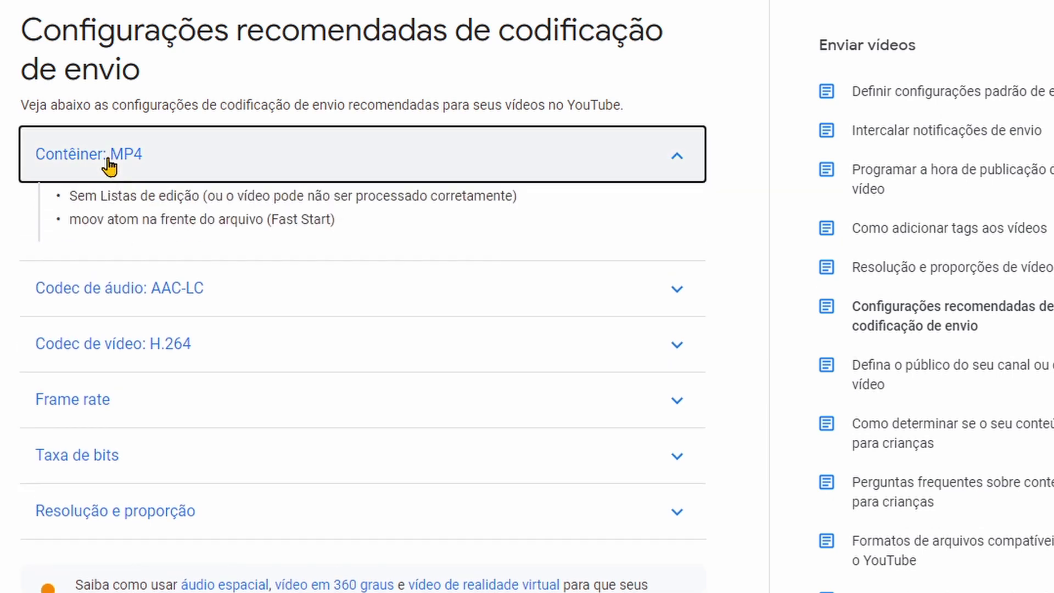
{"action": "left_click", "coordinate": [154, 299]}
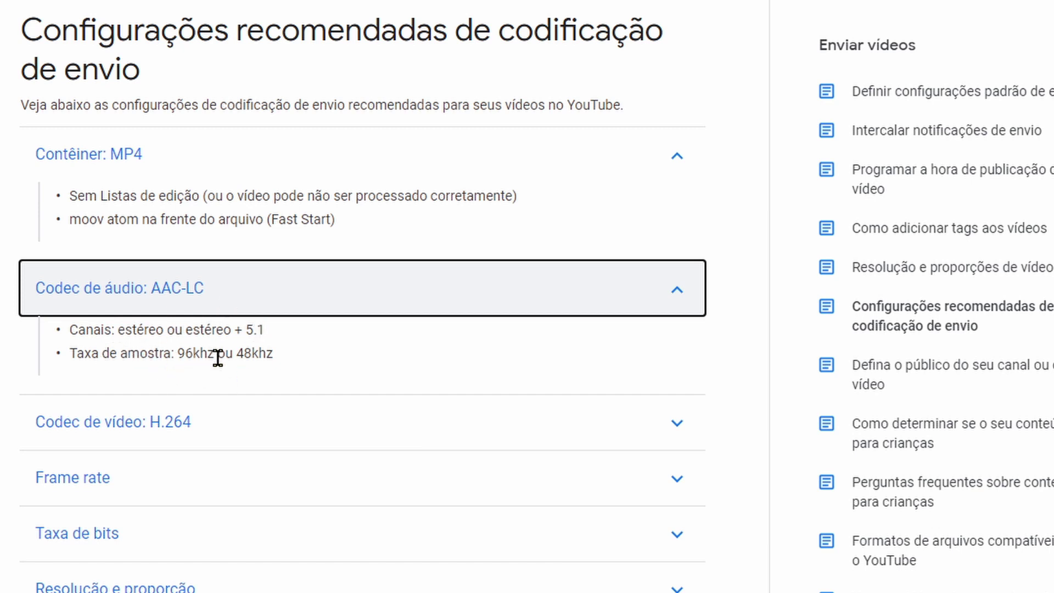
{"action": "left_click_drag", "start_coordinate": [236, 353], "coordinate": [271, 353]}
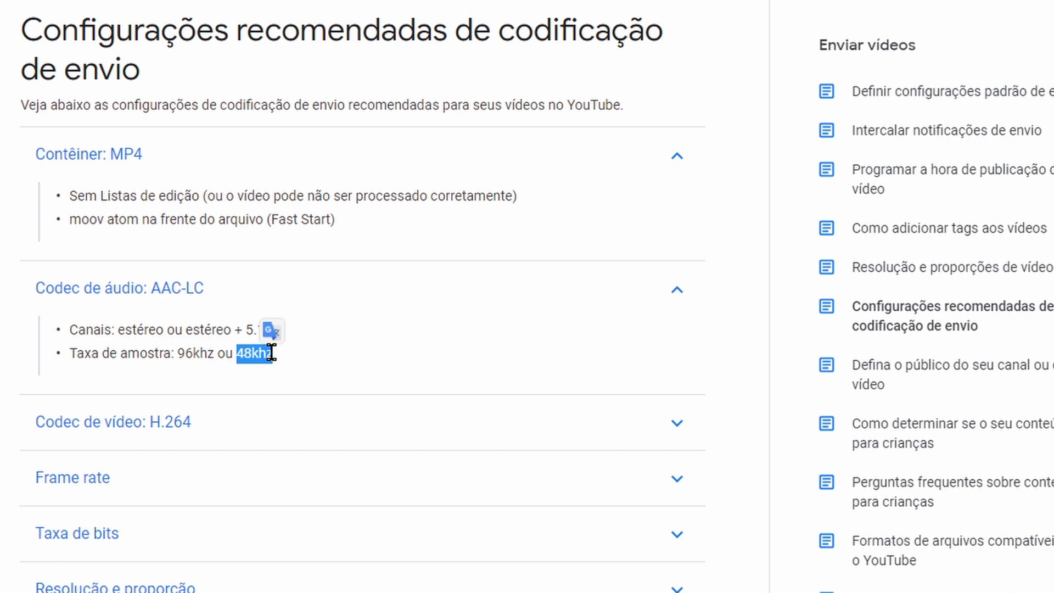
{"action": "scroll", "coordinate": [272, 353], "scroll_direction": "down", "scroll_amount": 3}
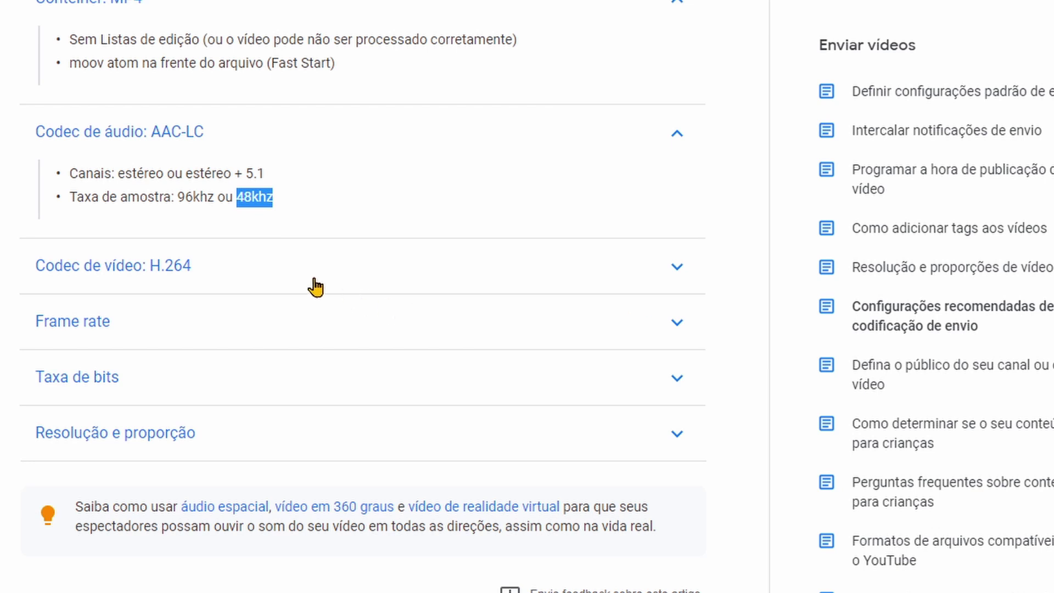
Read the recommendations for the H.264 video codec and the frame rate, highlighting the common frame rates
{"action": "left_click", "coordinate": [288, 270]}
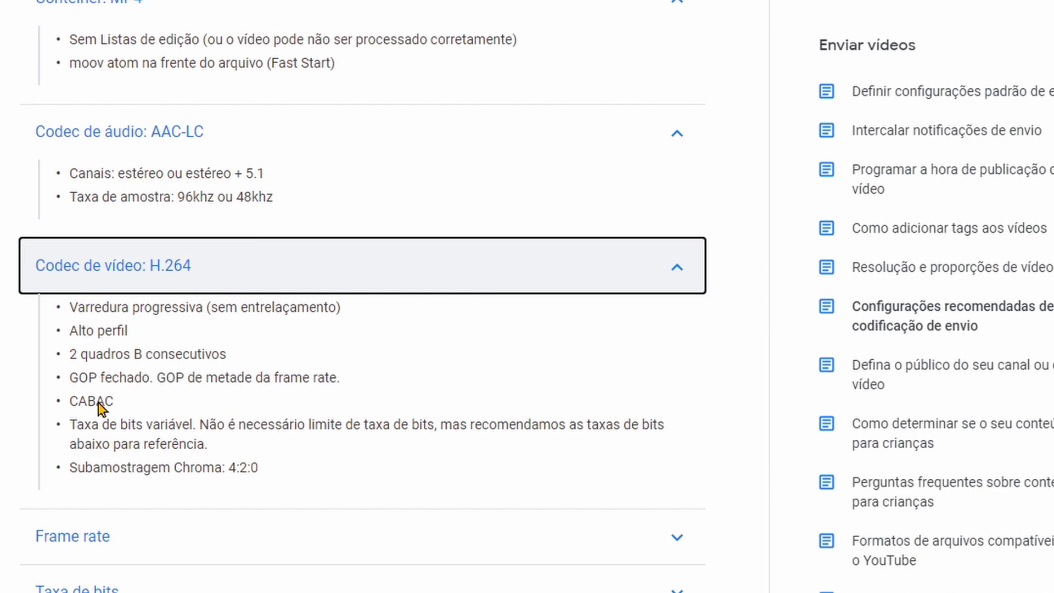
{"action": "left_click", "coordinate": [82, 537]}
{"action": "scroll", "coordinate": [308, 497], "scroll_direction": "down", "scroll_amount": 7}
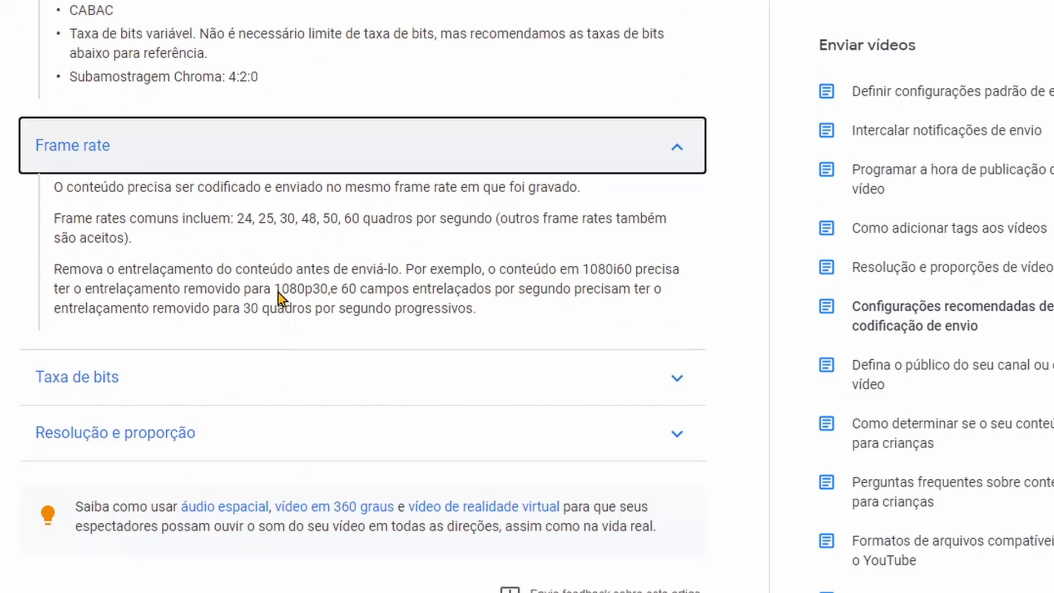
{"action": "left_click", "coordinate": [241, 215]}
{"action": "left_click_drag", "start_coordinate": [240, 214], "coordinate": [365, 220]}
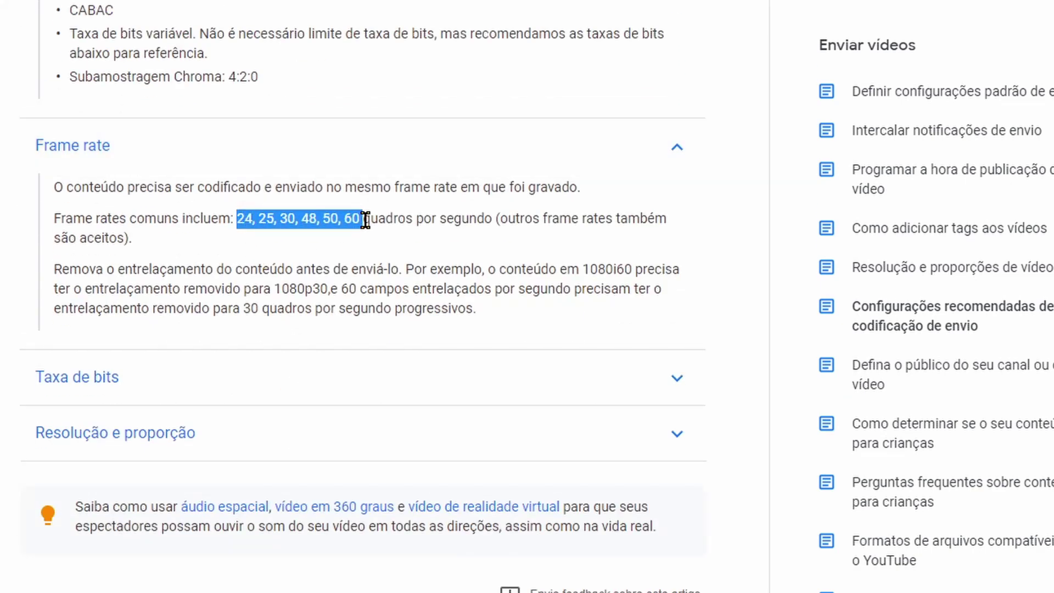
Read YouTube's recommended SDR video bitrates, highlighting the 2160p (4k) values and the standard and high frame rate groups
{"action": "left_click", "coordinate": [129, 391]}
{"action": "scroll", "coordinate": [451, 454], "scroll_direction": "down", "scroll_amount": 5}
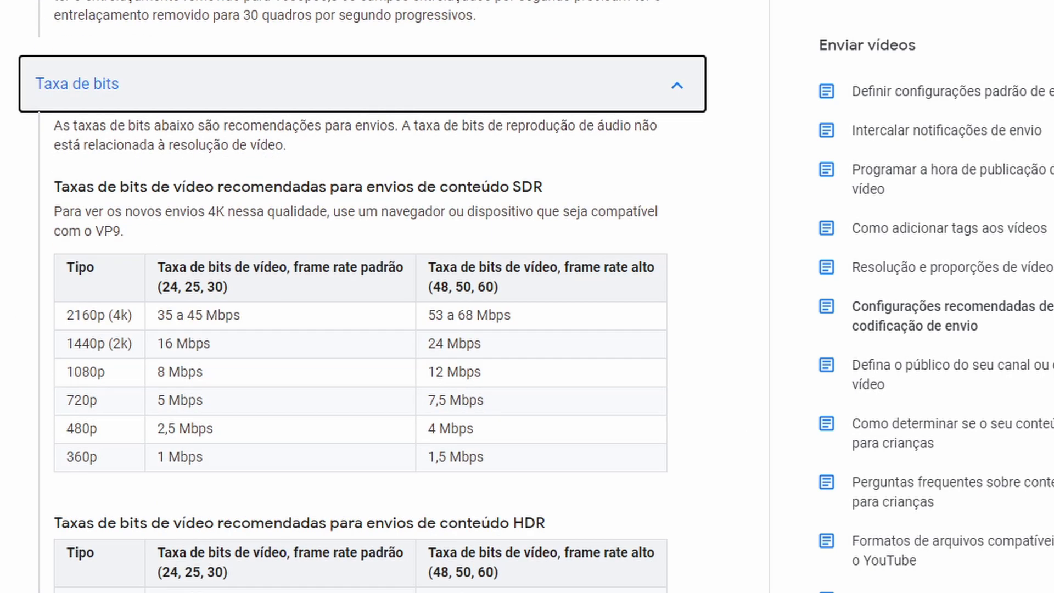
{"action": "scroll", "coordinate": [363, 297], "scroll_direction": "down", "scroll_amount": 1}
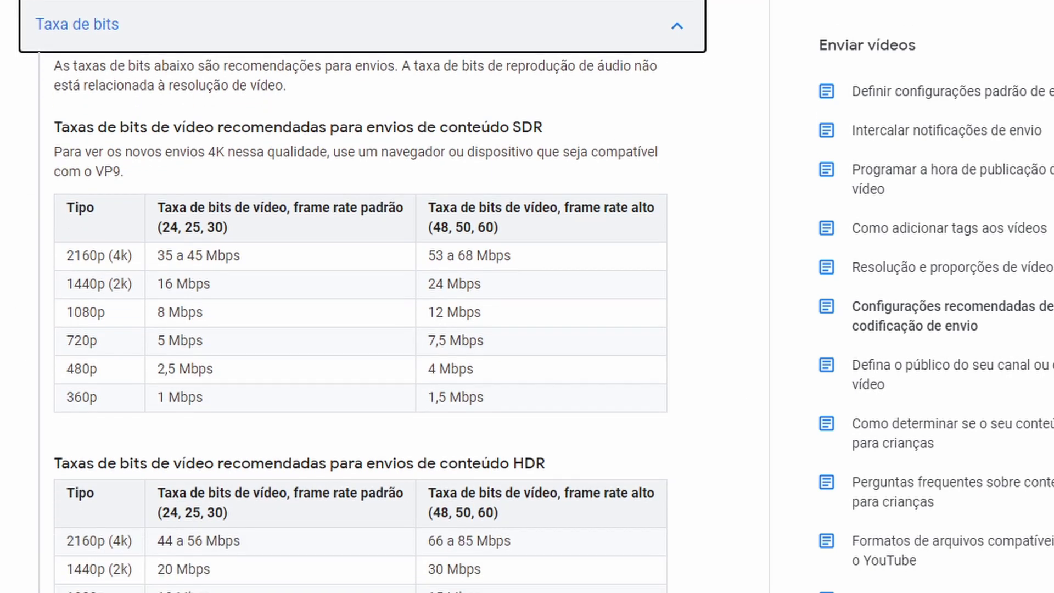
{"action": "scroll", "coordinate": [363, 297], "scroll_direction": "down", "scroll_amount": 1}
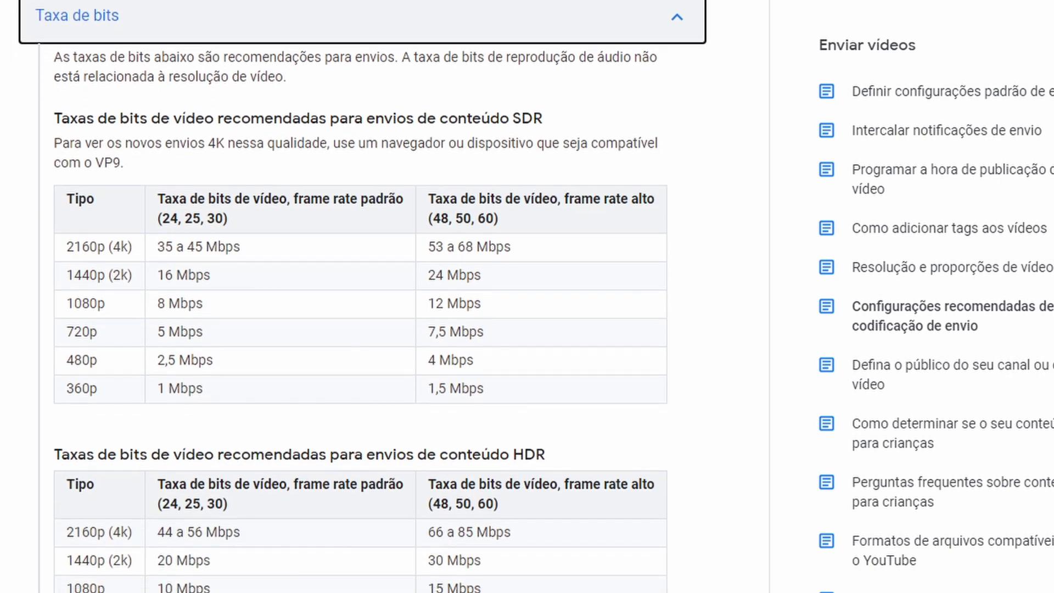
{"action": "left_click", "coordinate": [73, 247]}
{"action": "left_click_drag", "start_coordinate": [67, 247], "coordinate": [239, 249]}
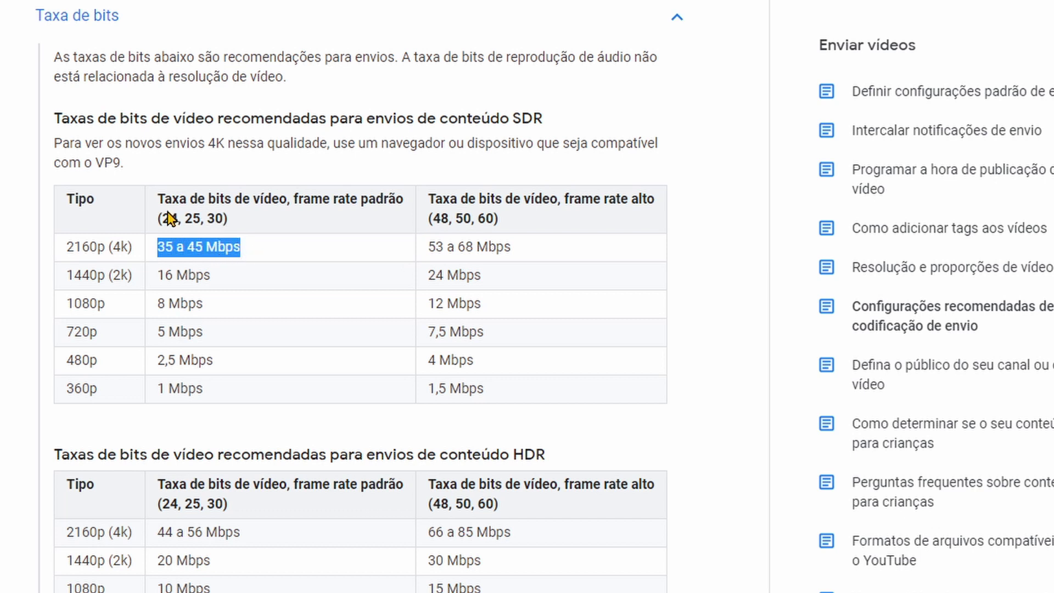
{"action": "left_click_drag", "start_coordinate": [161, 219], "coordinate": [236, 225]}
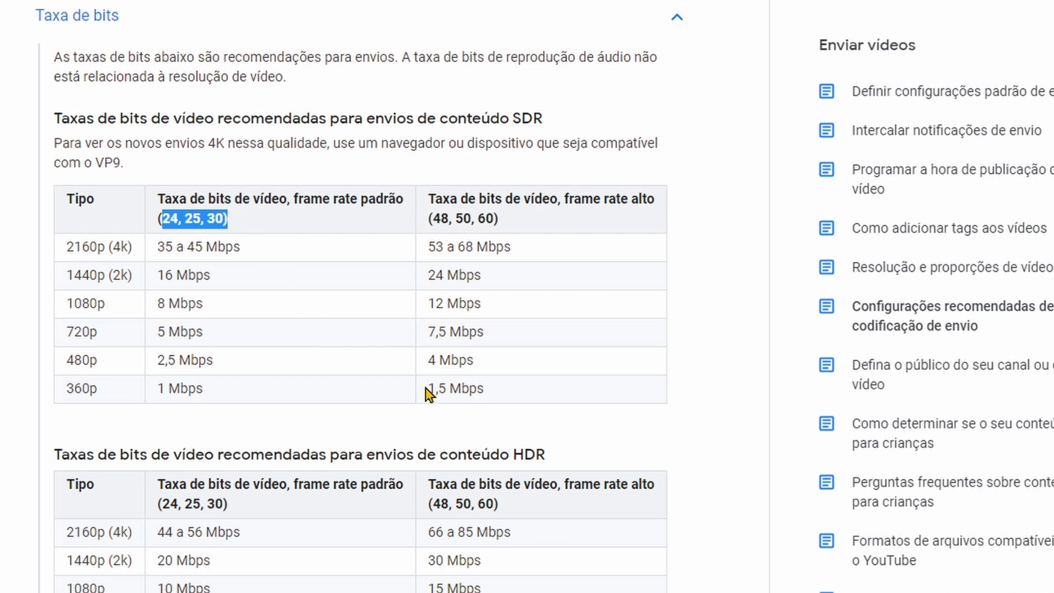
{"action": "left_click_drag", "start_coordinate": [435, 219], "coordinate": [496, 219]}
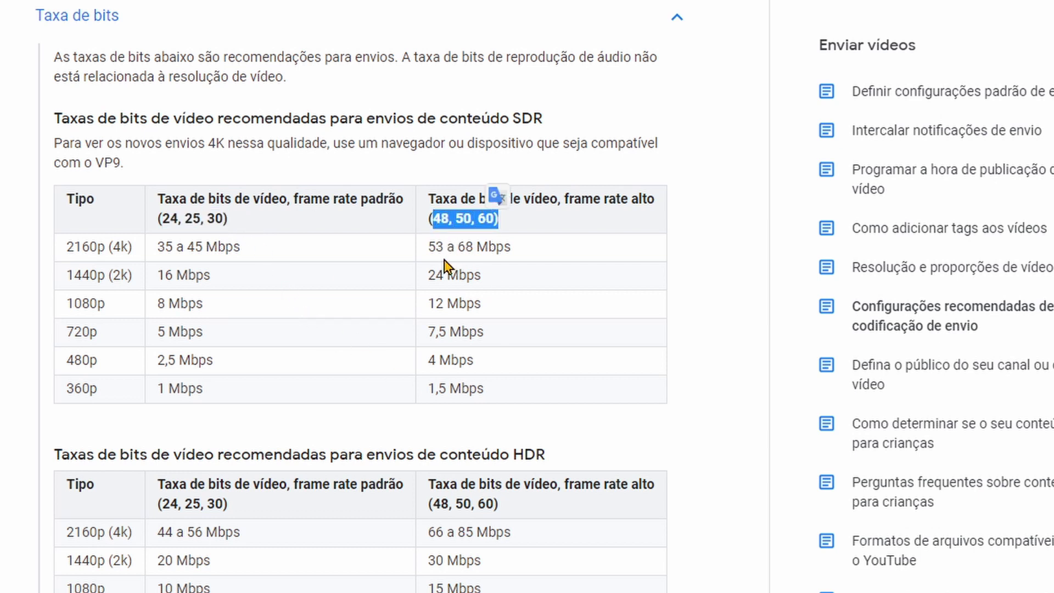
{"action": "left_click_drag", "start_coordinate": [429, 247], "coordinate": [65, 218]}
{"action": "left_click", "coordinate": [538, 256]}
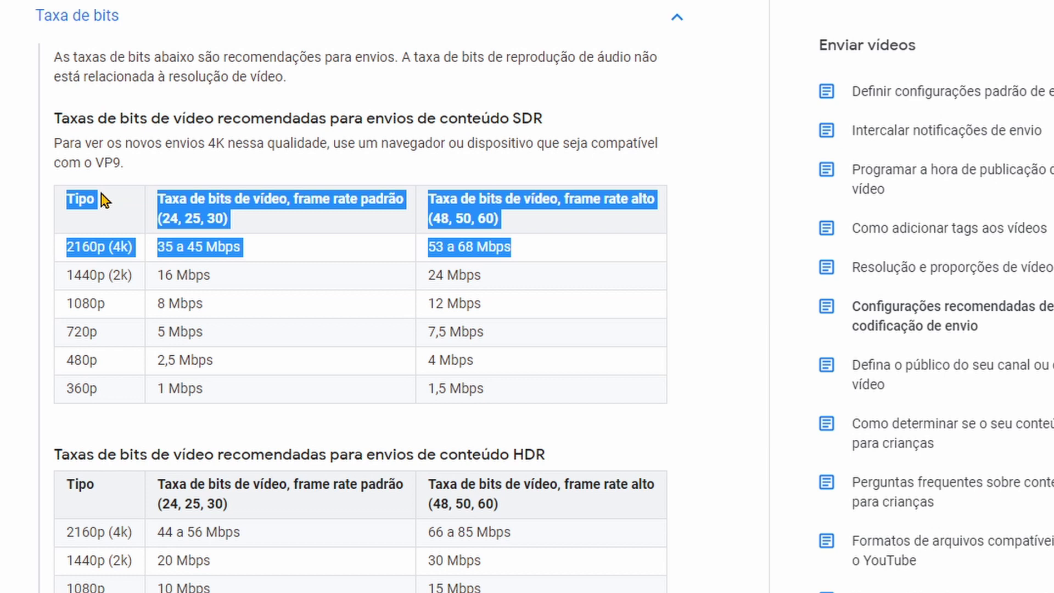
Go through the resolution types in the SDR bitrate table, highlighting entries from 2160p (4k) down to 360p and the 720p row
{"action": "left_click", "coordinate": [99, 247]}
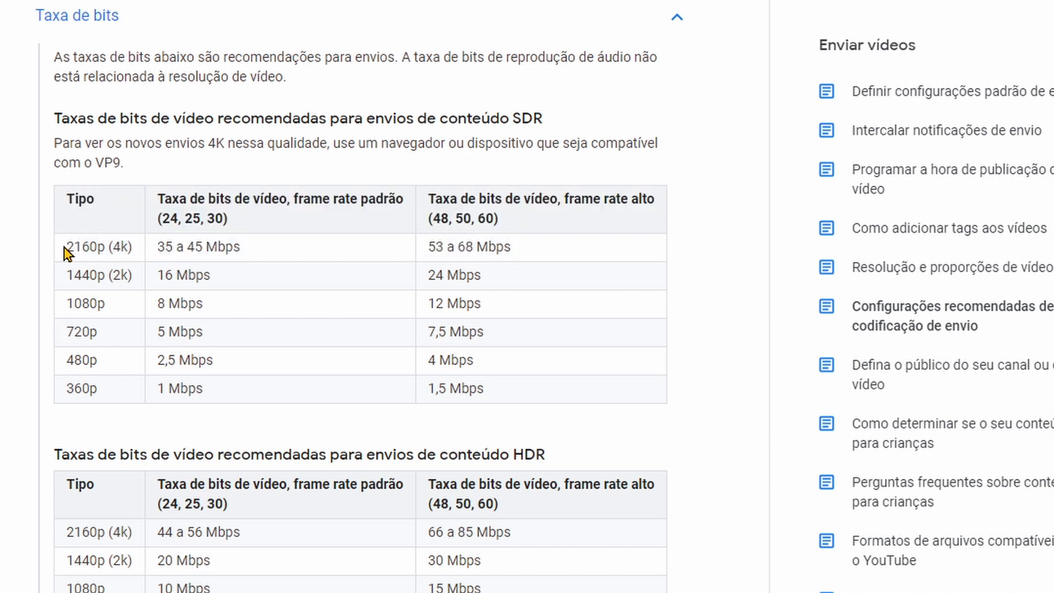
{"action": "left_click_drag", "start_coordinate": [64, 248], "coordinate": [138, 242]}
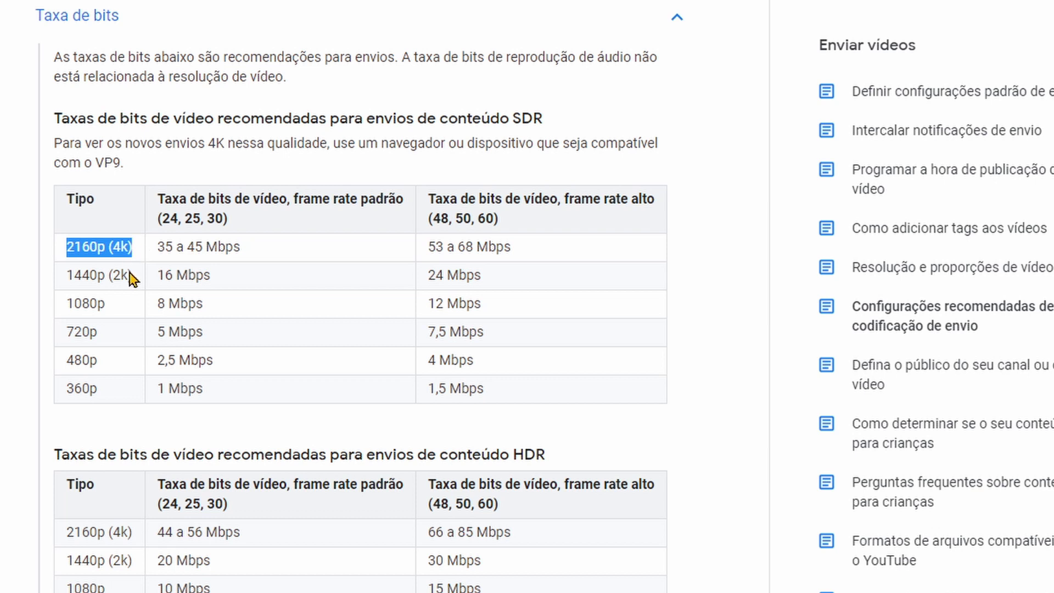
{"action": "left_click_drag", "start_coordinate": [66, 332], "coordinate": [98, 333]}
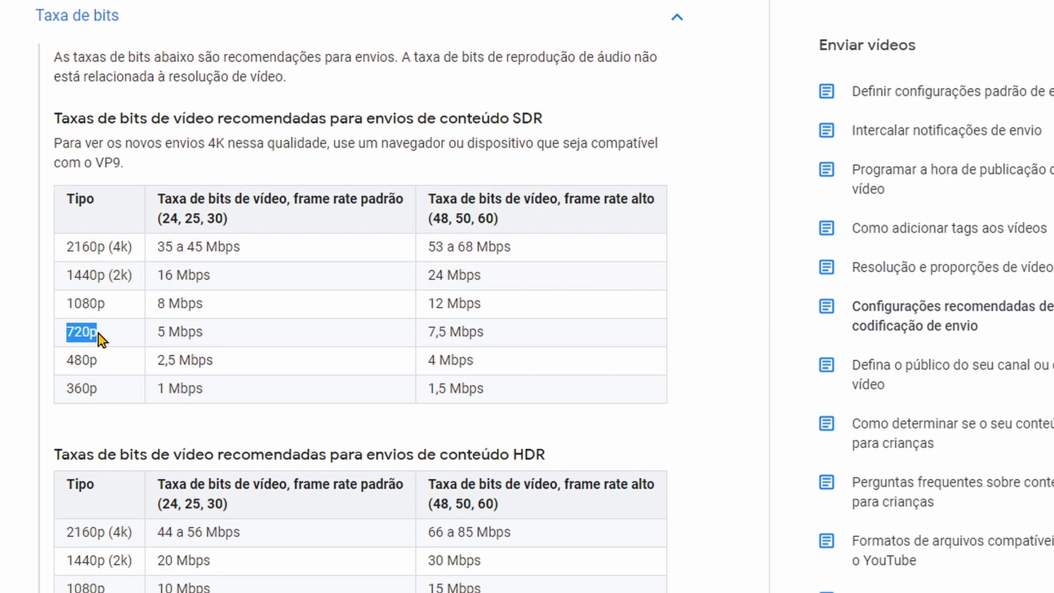
{"action": "left_click", "coordinate": [164, 333]}
{"action": "left_click", "coordinate": [64, 338]}
{"action": "left_click_drag", "start_coordinate": [68, 303], "coordinate": [132, 305]}
{"action": "left_click_drag", "start_coordinate": [67, 274], "coordinate": [110, 254]}
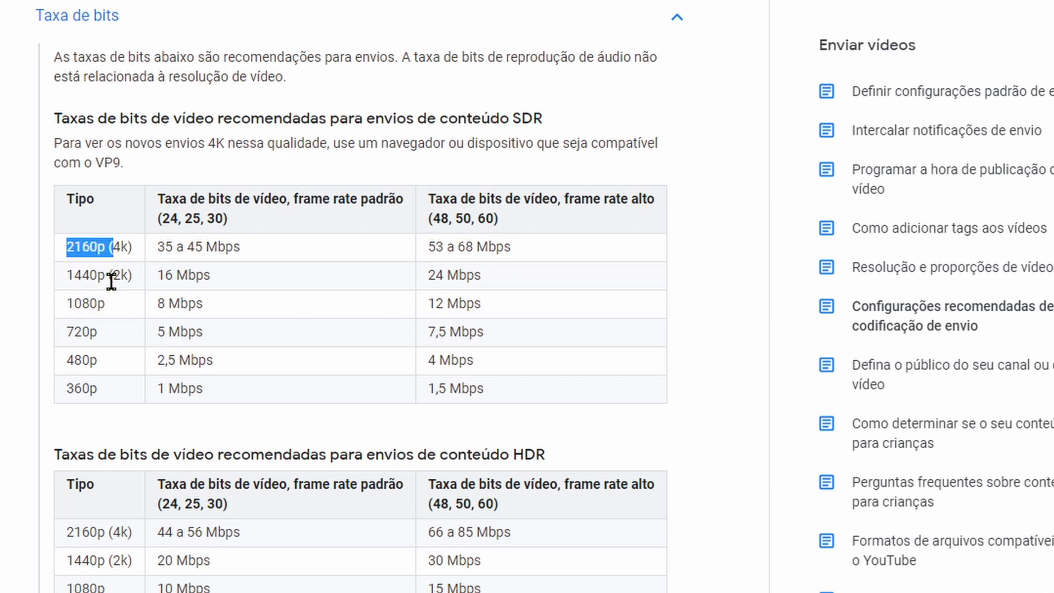
{"action": "left_click_drag", "start_coordinate": [65, 361], "coordinate": [114, 368]}
{"action": "left_click_drag", "start_coordinate": [62, 390], "coordinate": [116, 396]}
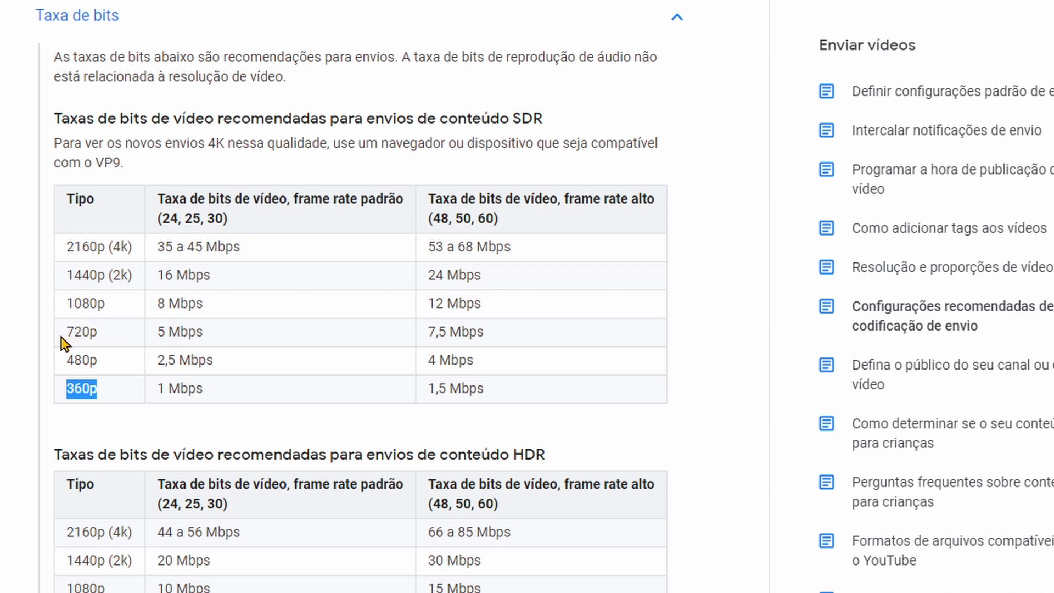
{"action": "left_click_drag", "start_coordinate": [62, 338], "coordinate": [103, 344]}
{"action": "left_click_drag", "start_coordinate": [204, 333], "coordinate": [69, 344]}
{"action": "left_click", "coordinate": [254, 346]}
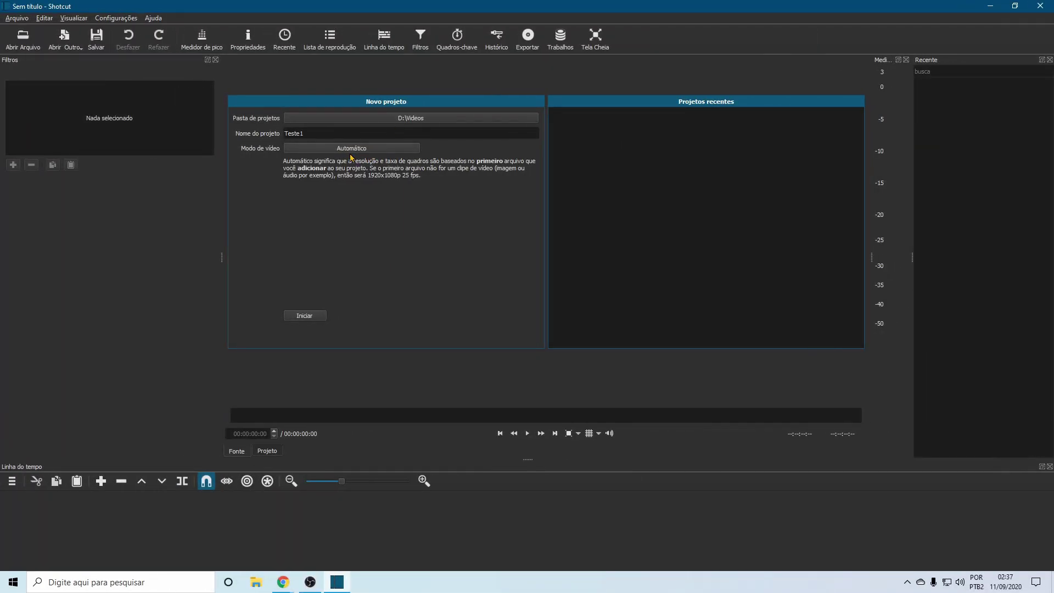
In Shotcut, add a custom video mode named 720p 30 with 1280x720 resolution at 30 frames per second and start the project
{"action": "left_click", "coordinate": [350, 148]}
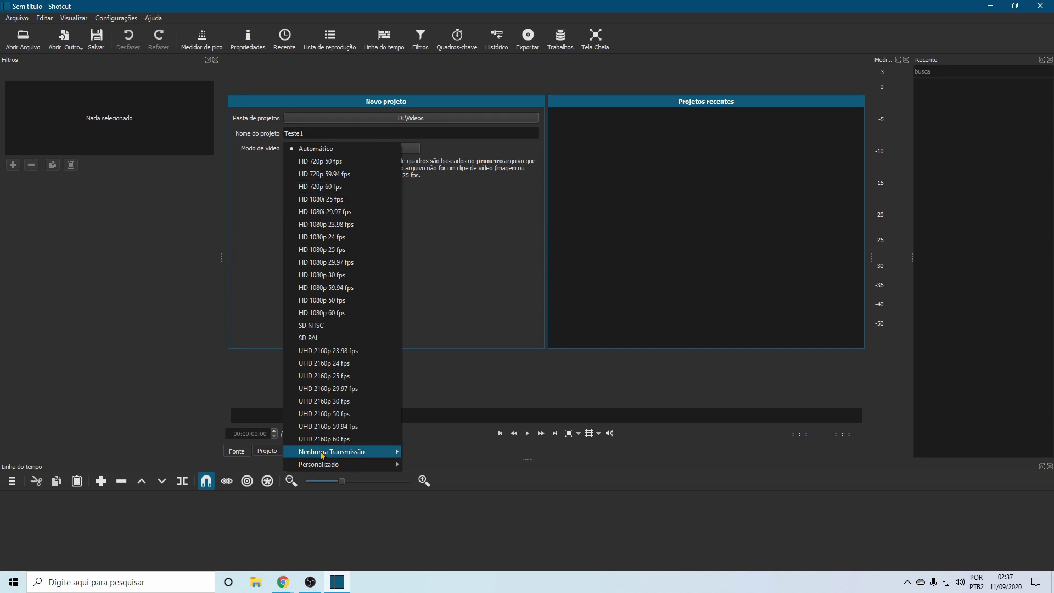
{"action": "mouse_move", "coordinate": [325, 468]}
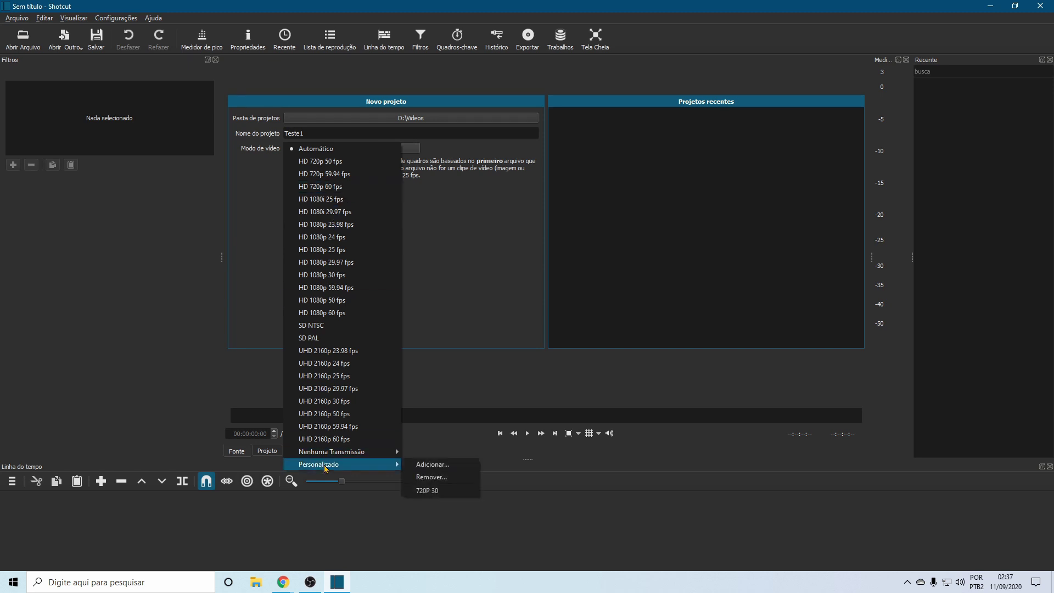
{"action": "left_click", "coordinate": [433, 465]}
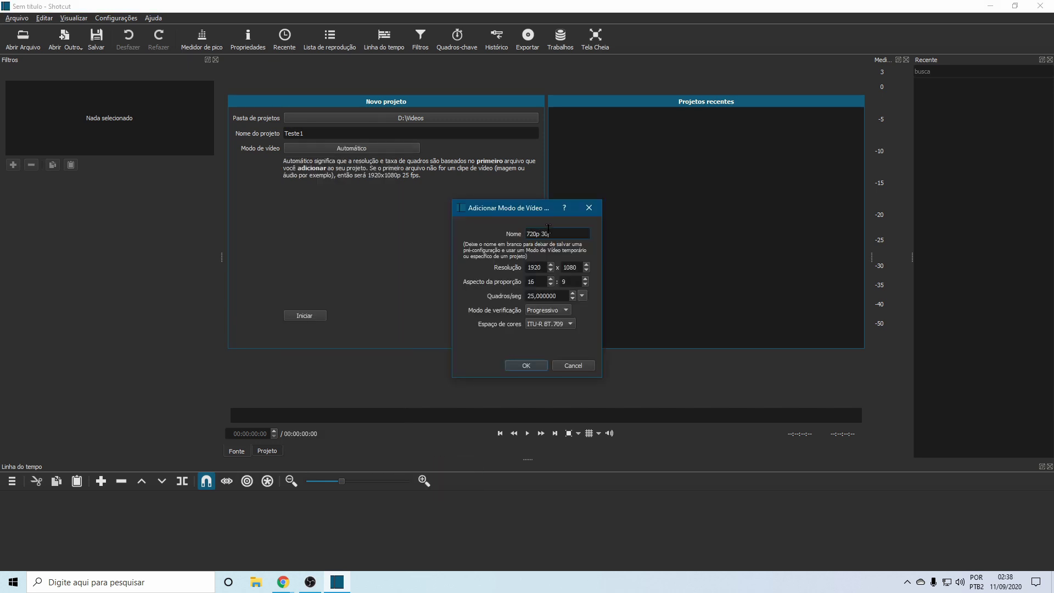
{"action": "left_click_drag", "start_coordinate": [543, 268], "coordinate": [493, 271]}
{"action": "type", "text": "1280"}
{"action": "key", "text": "Tab"}
{"action": "type", "text": "7"}
{"action": "left_click_drag", "start_coordinate": [533, 295], "coordinate": [511, 298]}
{"action": "type", "text": "30"}
{"action": "left_click", "coordinate": [525, 365]}
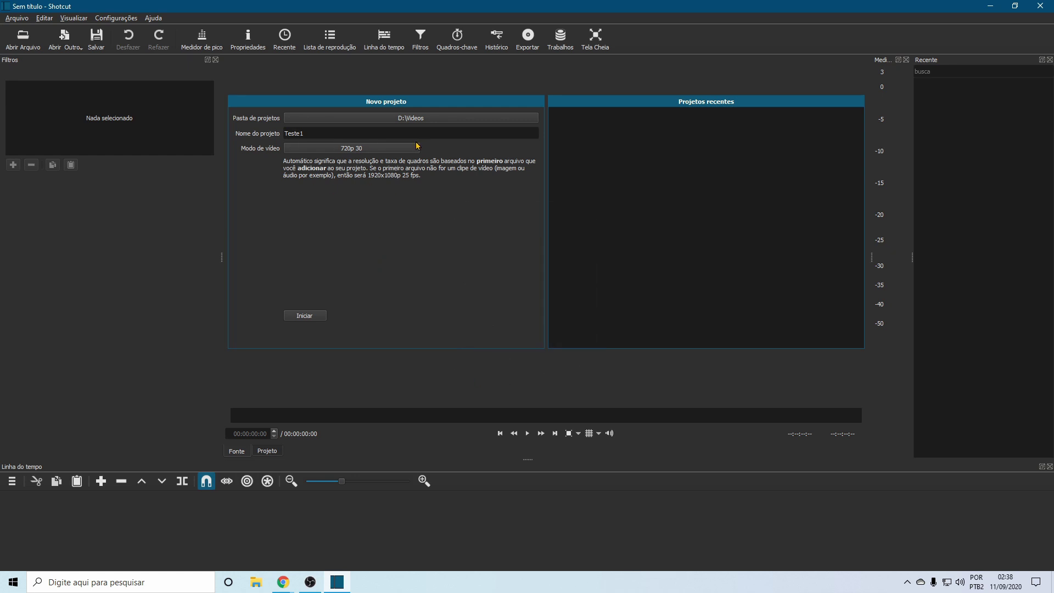
{"action": "left_click", "coordinate": [305, 317]}
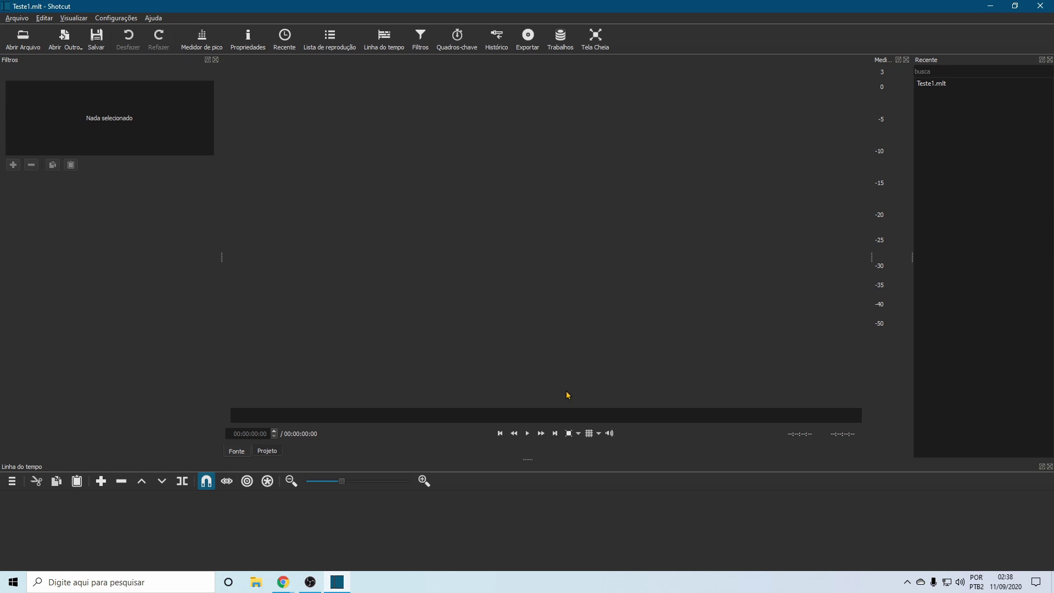
Close the Filtros, Recente, Linha do tempo and Medidor de pico de áudio panels to clear the workspace
{"action": "left_click", "coordinate": [215, 60]}
{"action": "left_click", "coordinate": [1050, 60]}
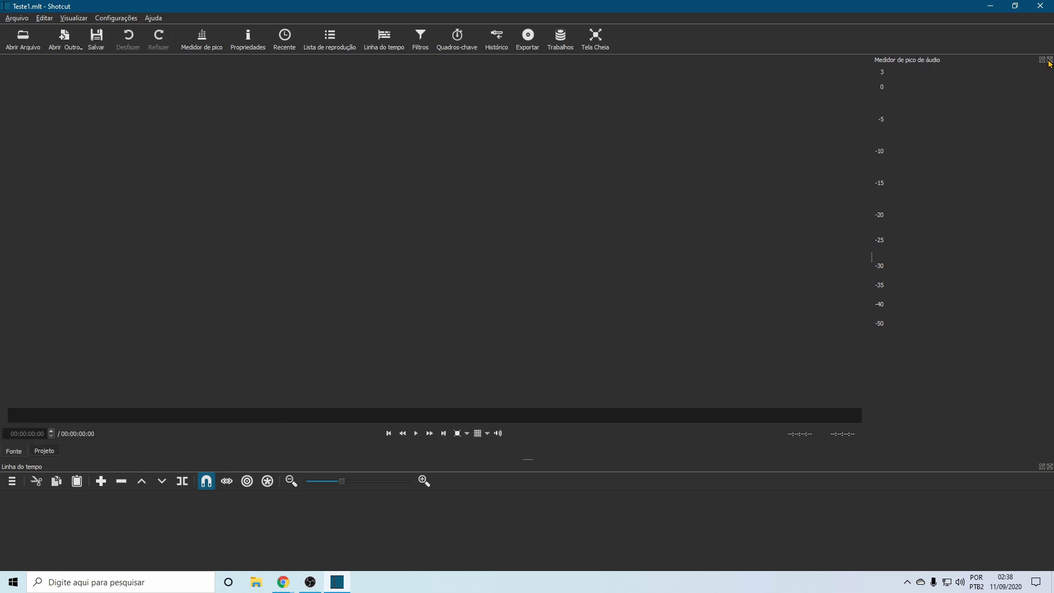
{"action": "left_click", "coordinate": [1050, 467]}
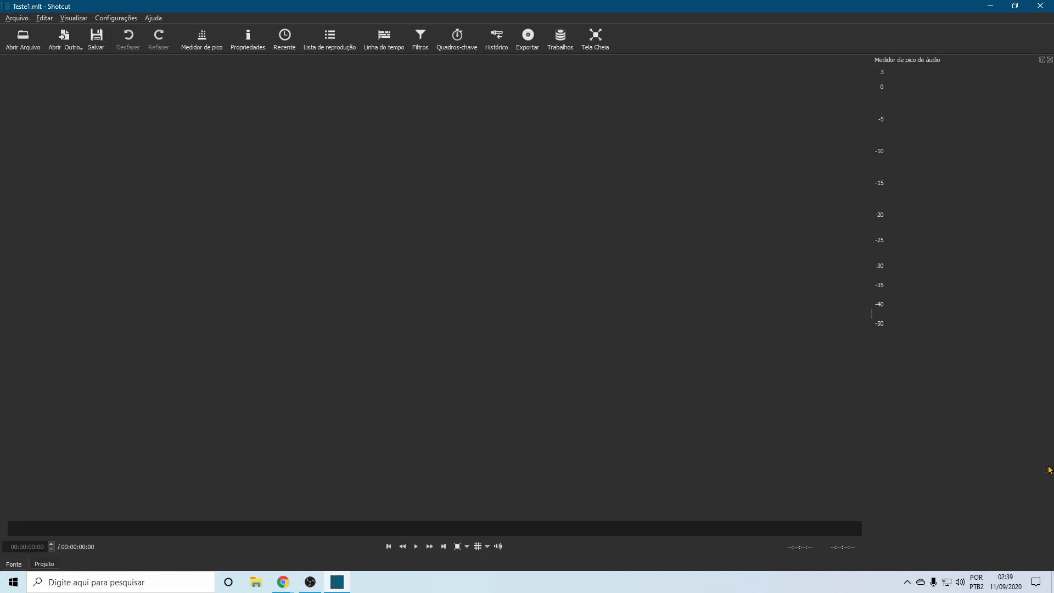
{"action": "left_click", "coordinate": [1049, 60]}
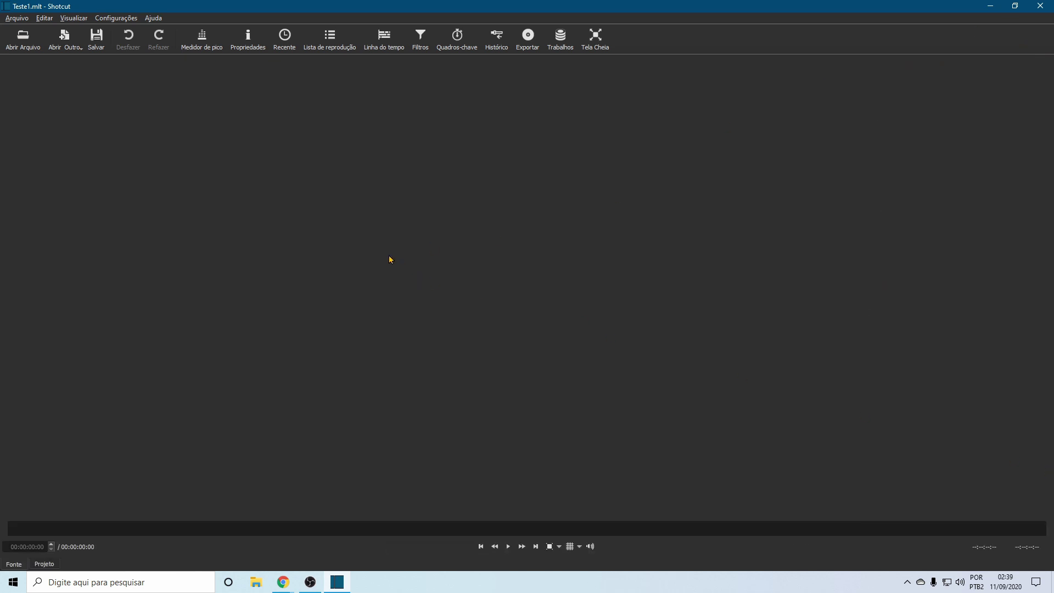
Open video (5).mp4 from the Videos Free folder and pause its playback
{"action": "left_click", "coordinate": [14, 18]}
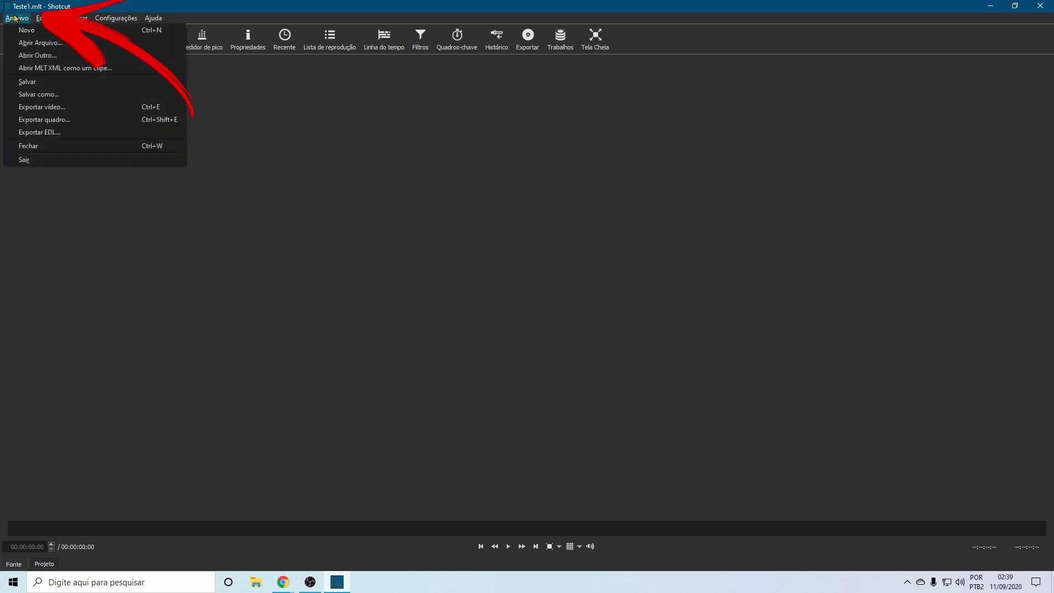
{"action": "left_click", "coordinate": [40, 43]}
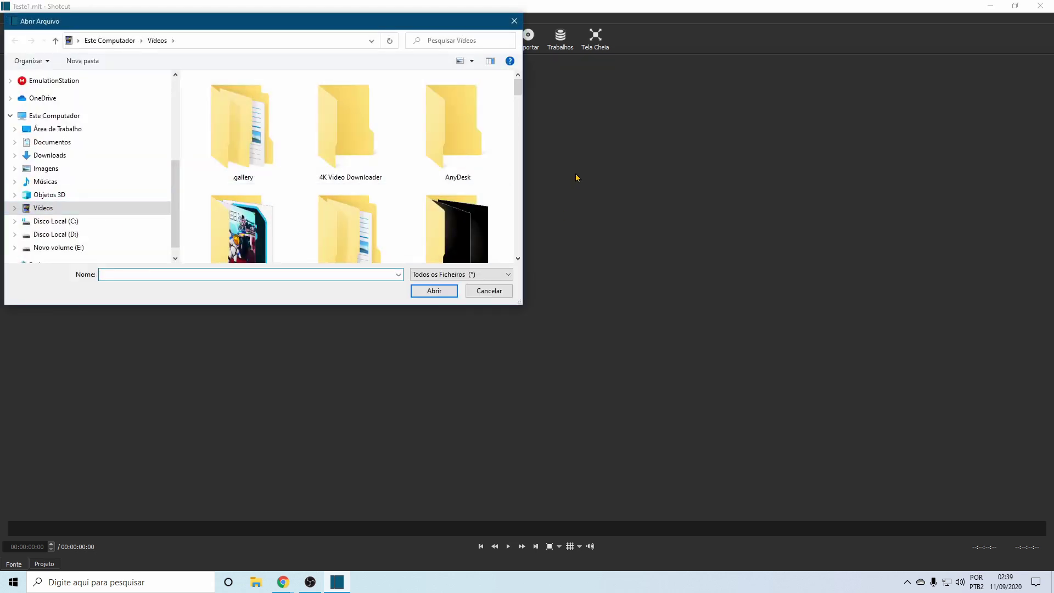
{"action": "scroll", "coordinate": [518, 90], "scroll_direction": "down", "scroll_amount": 5}
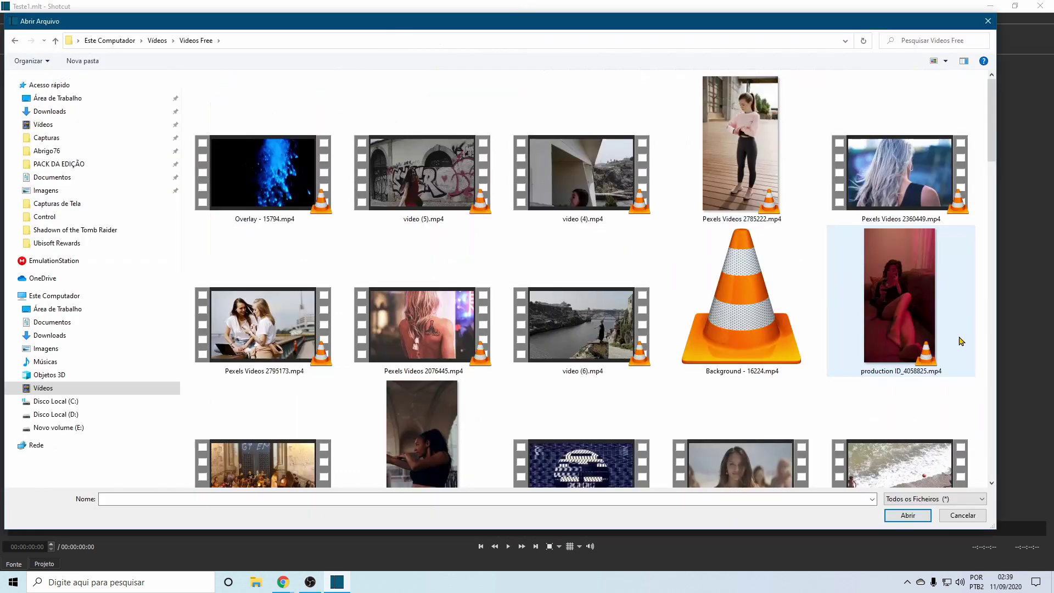
{"action": "left_click_drag", "start_coordinate": [995, 135], "coordinate": [969, 257]}
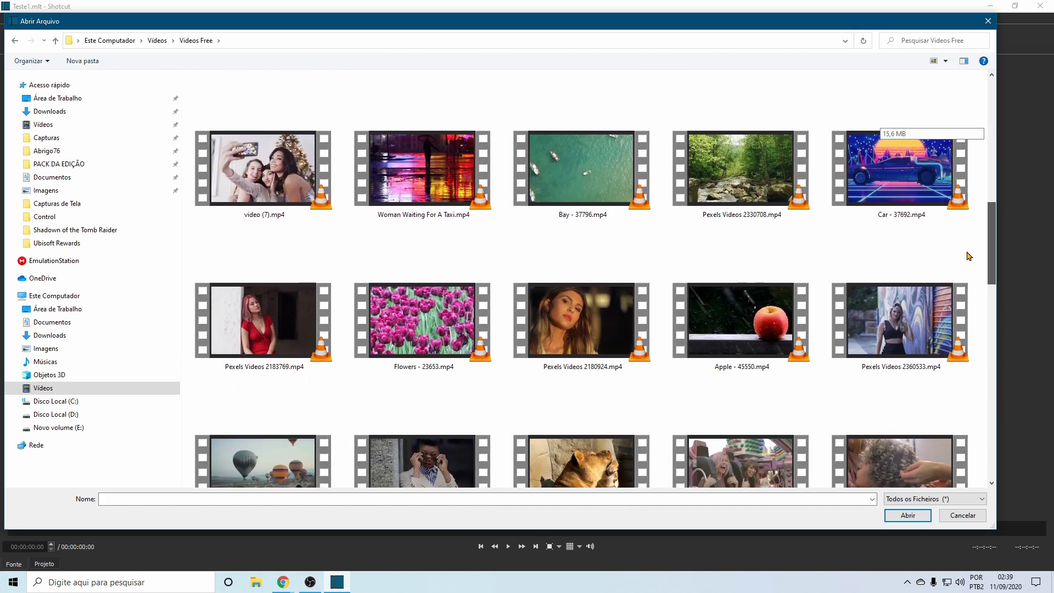
{"action": "scroll", "coordinate": [969, 258], "scroll_direction": "down", "scroll_amount": 10}
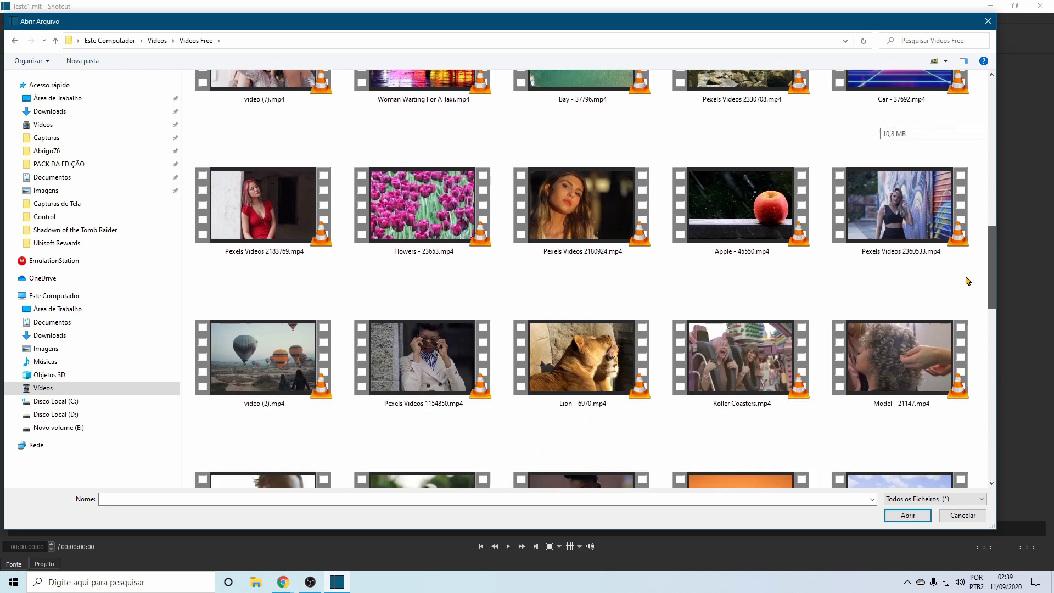
{"action": "scroll", "coordinate": [966, 348], "scroll_direction": "down", "scroll_amount": 5}
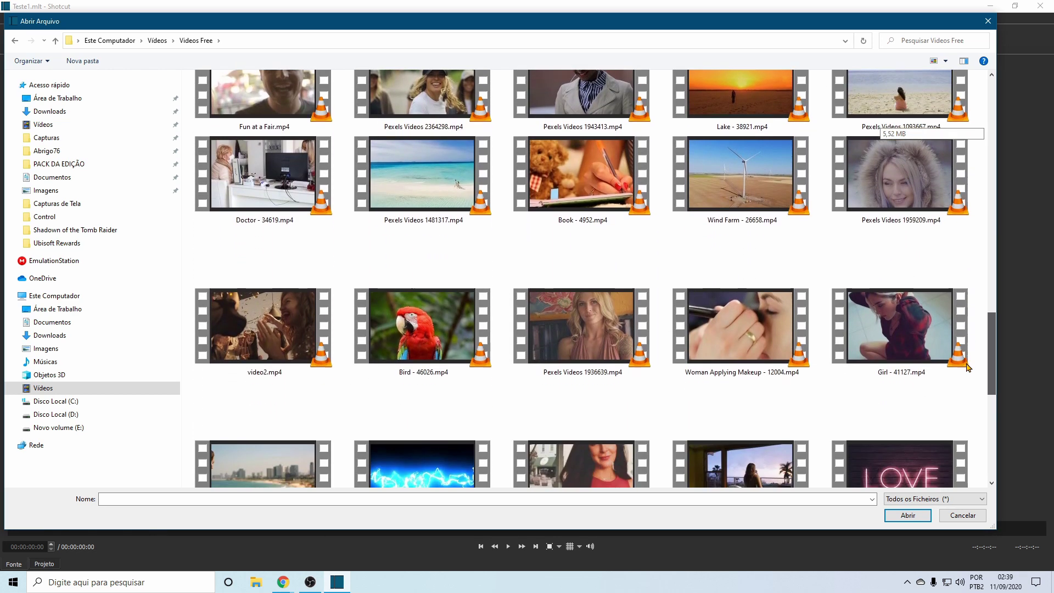
{"action": "scroll", "coordinate": [970, 428], "scroll_direction": "down", "scroll_amount": 2}
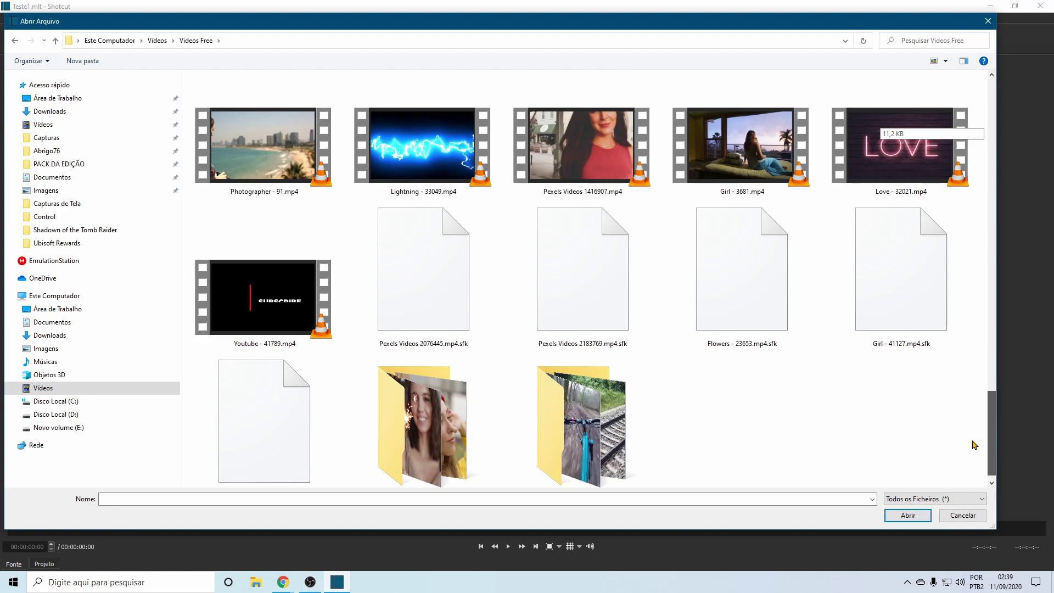
{"action": "left_click_drag", "start_coordinate": [991, 444], "coordinate": [1009, 108]}
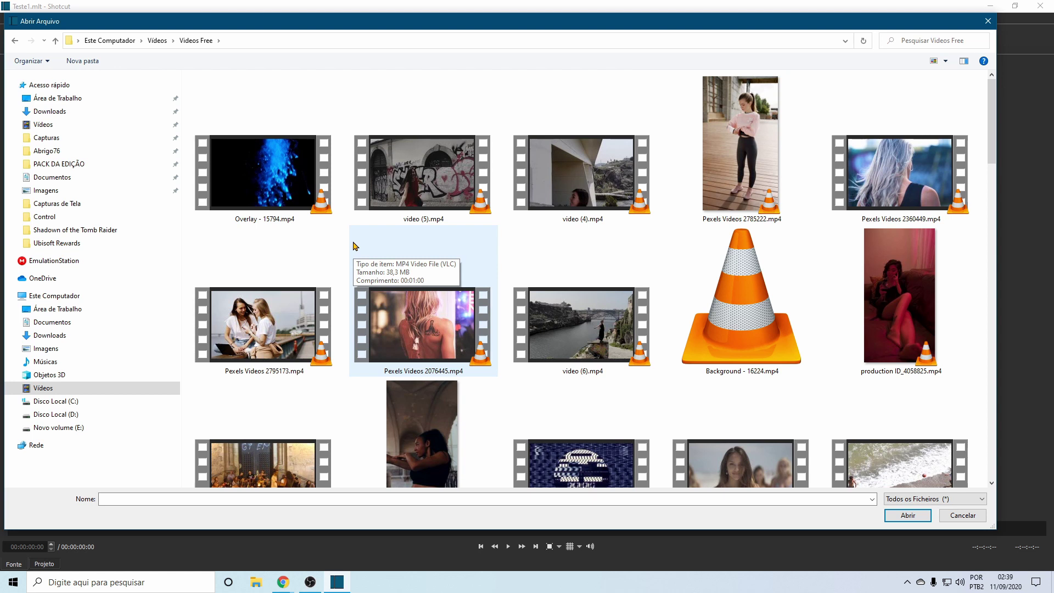
{"action": "left_click", "coordinate": [469, 217]}
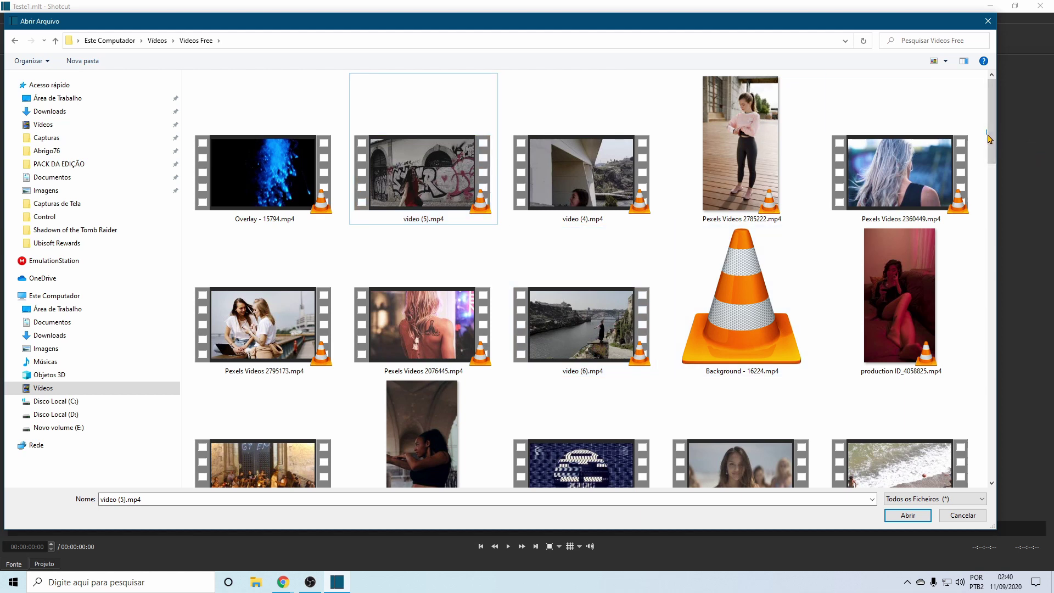
{"action": "left_click", "coordinate": [907, 517]}
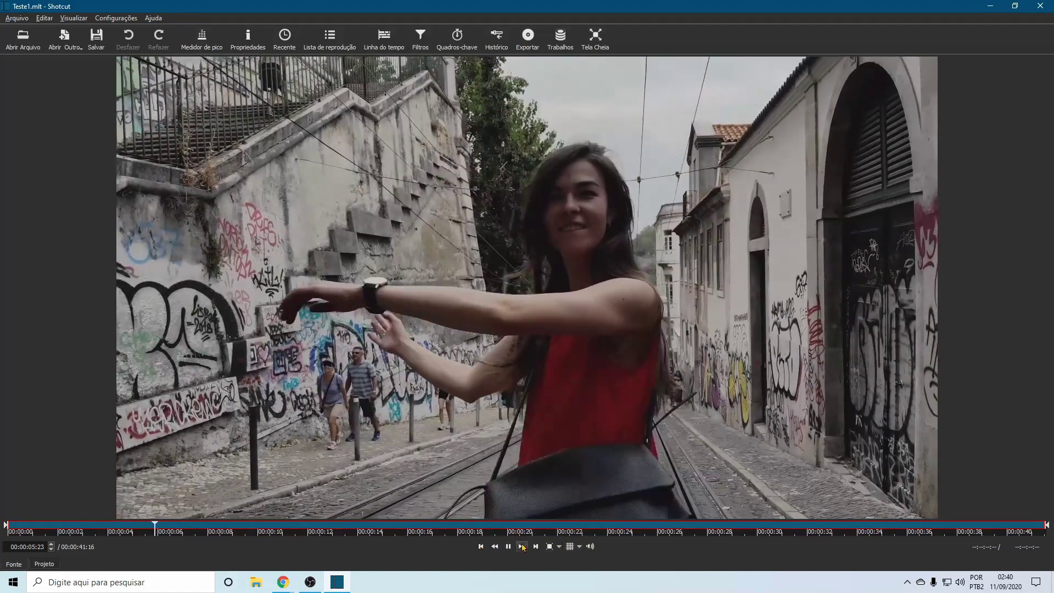
{"action": "key", "text": "space"}
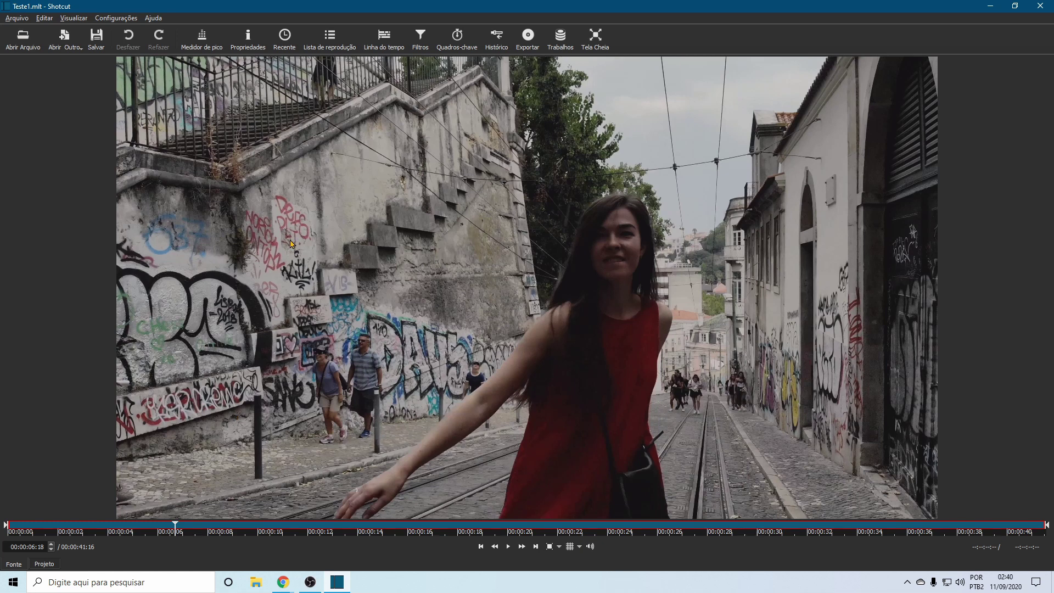
Add the open clip to the playlist and show the timeline
{"action": "left_click", "coordinate": [330, 39]}
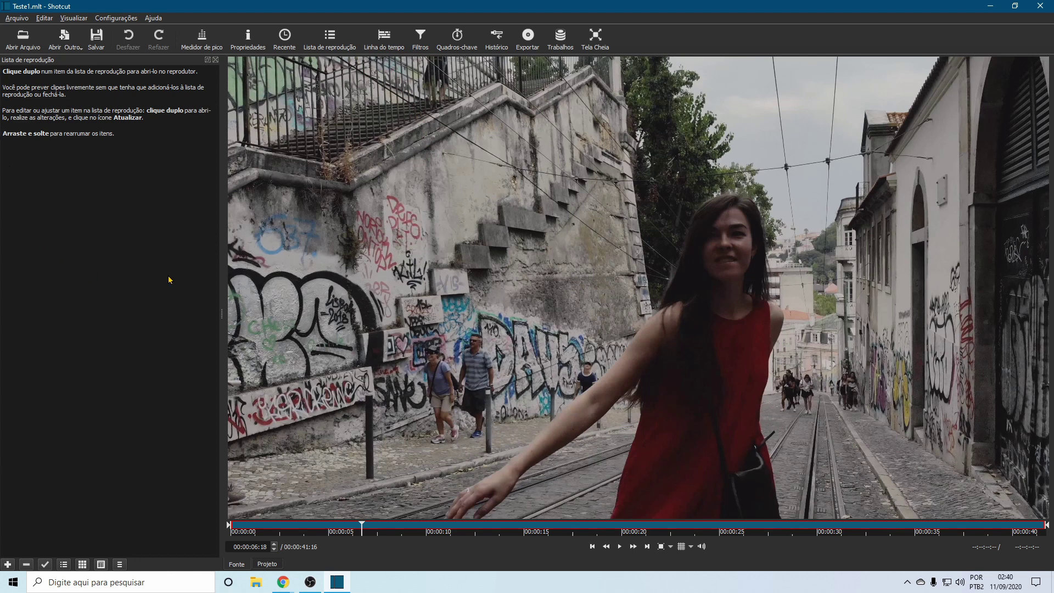
{"action": "left_click", "coordinate": [8, 564]}
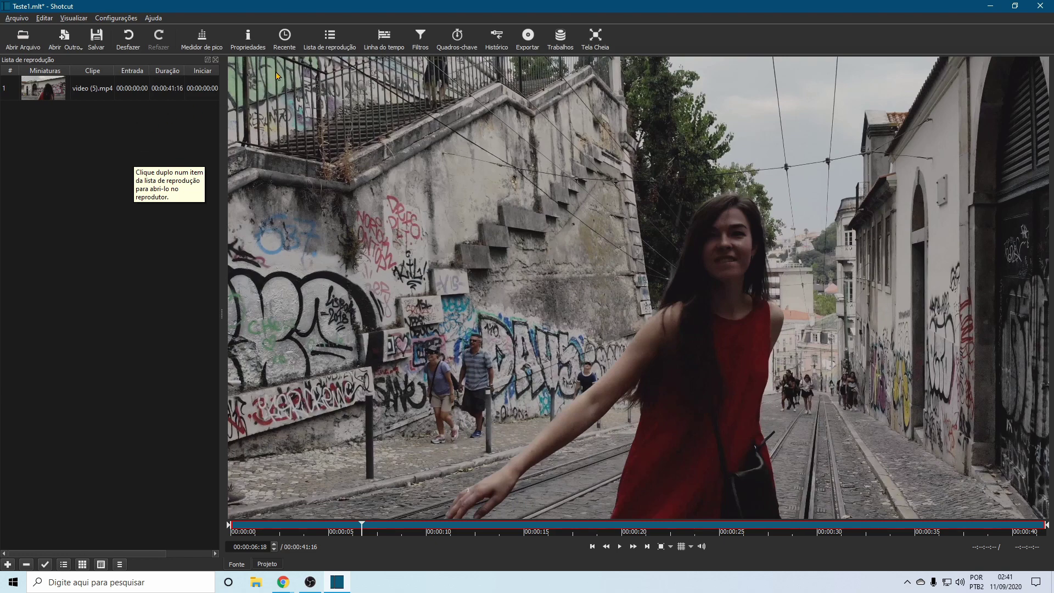
{"action": "left_click", "coordinate": [383, 38]}
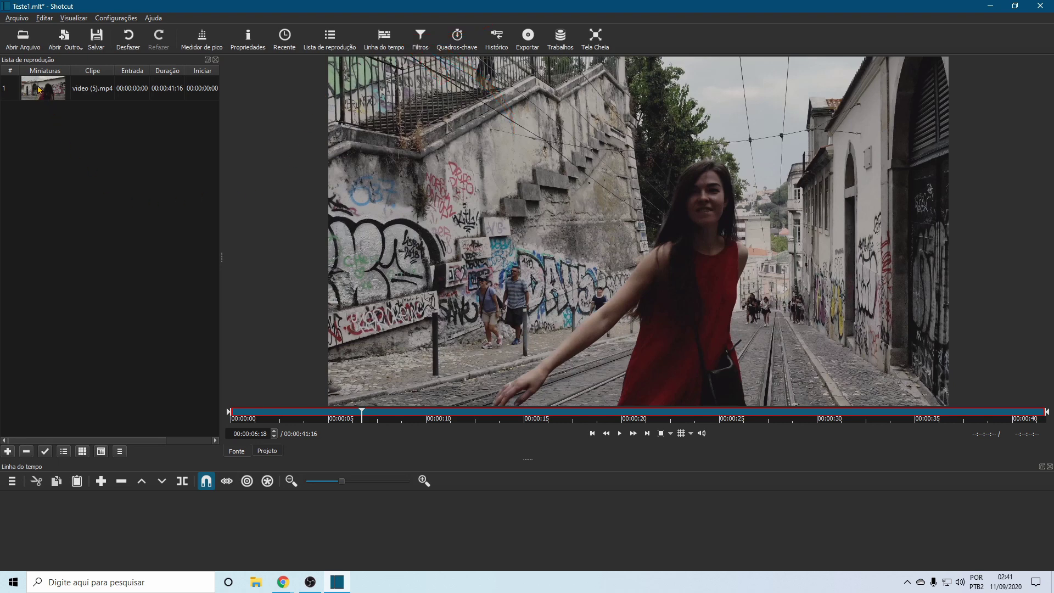
Place the playlist clip video (5).mp4 at the start of the timeline, then play it briefly and pause
{"action": "left_click_drag", "start_coordinate": [39, 89], "coordinate": [179, 527]}
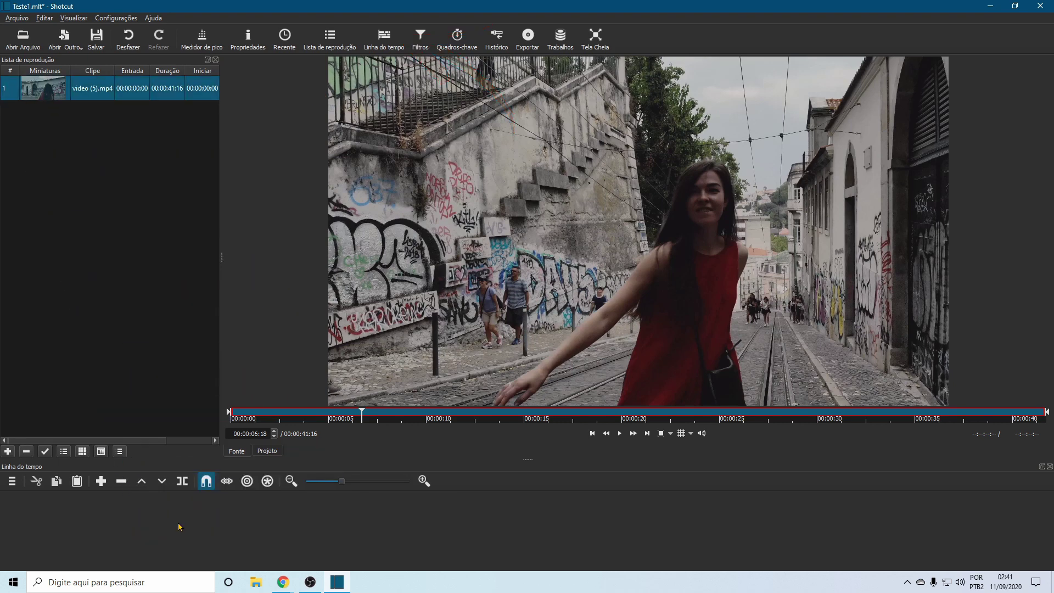
{"action": "left_click_drag", "start_coordinate": [404, 501], "coordinate": [71, 501]}
{"action": "left_click", "coordinate": [620, 433]}
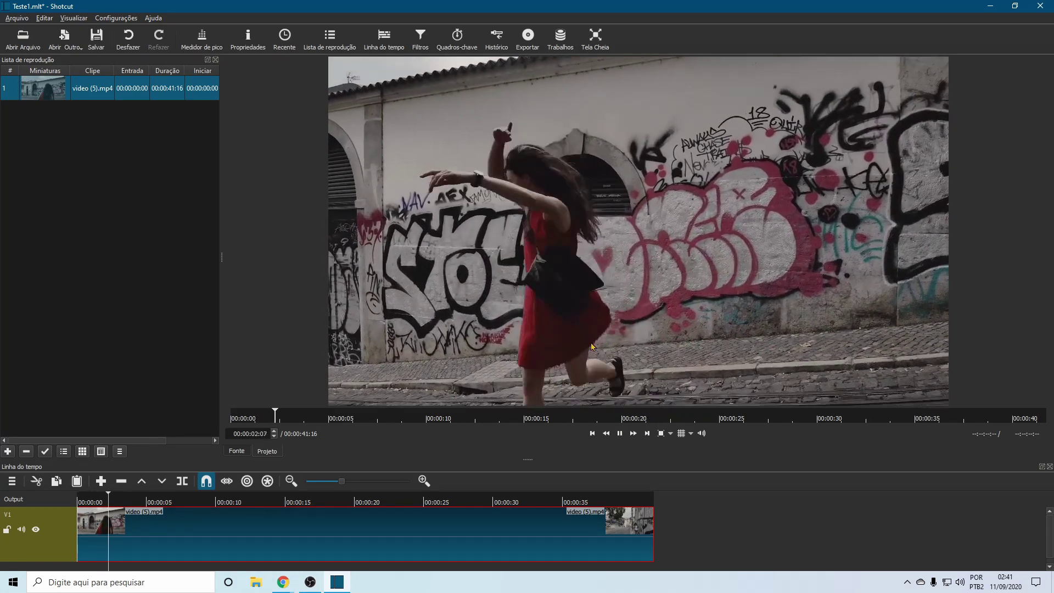
{"action": "left_click", "coordinate": [620, 434]}
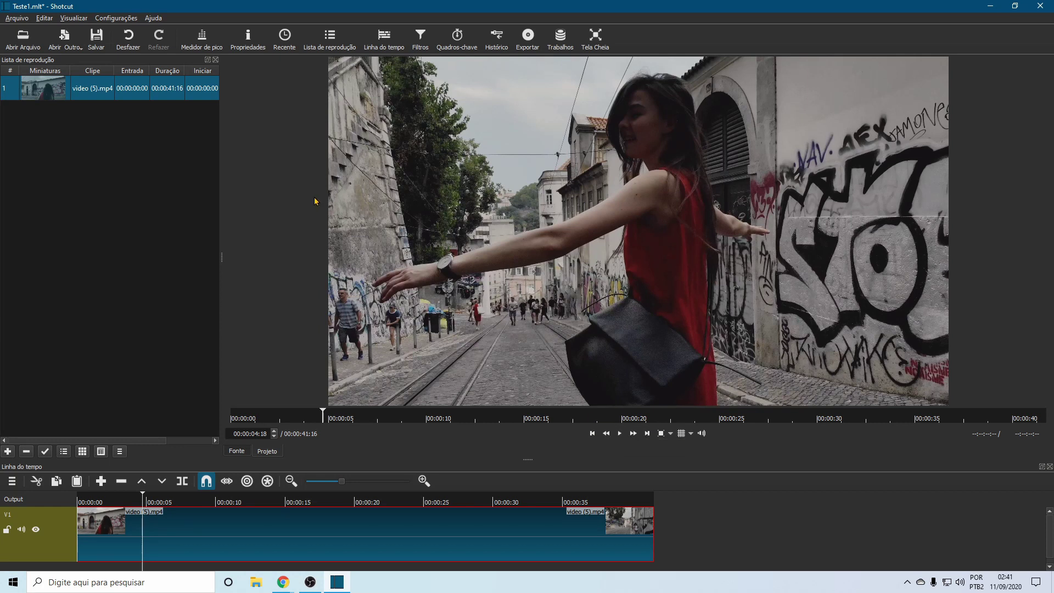
Set the player's preview scaling to 360p
{"action": "left_click", "coordinate": [118, 21]}
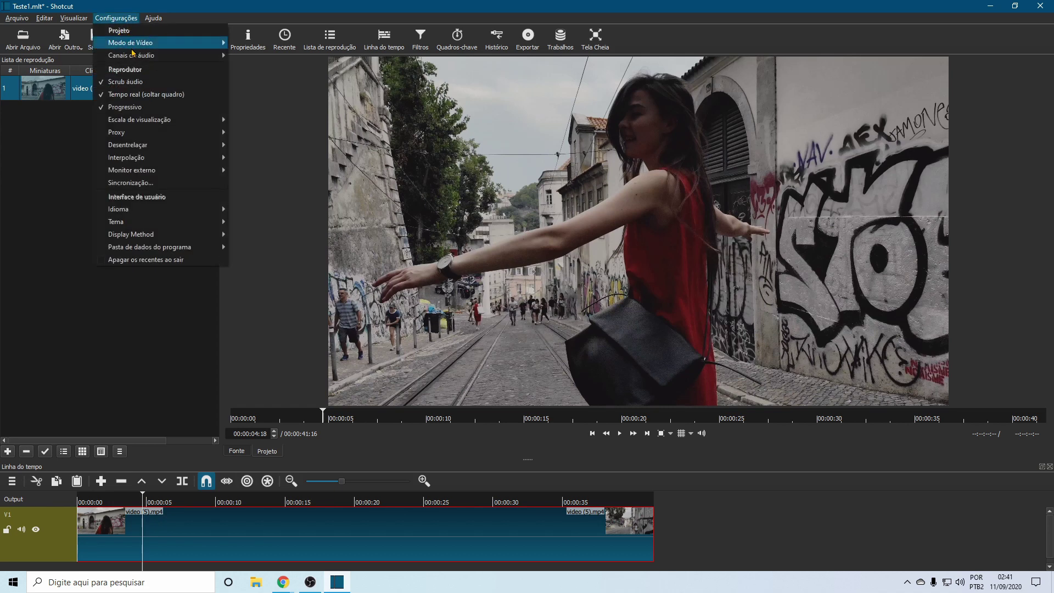
{"action": "mouse_move", "coordinate": [147, 47]}
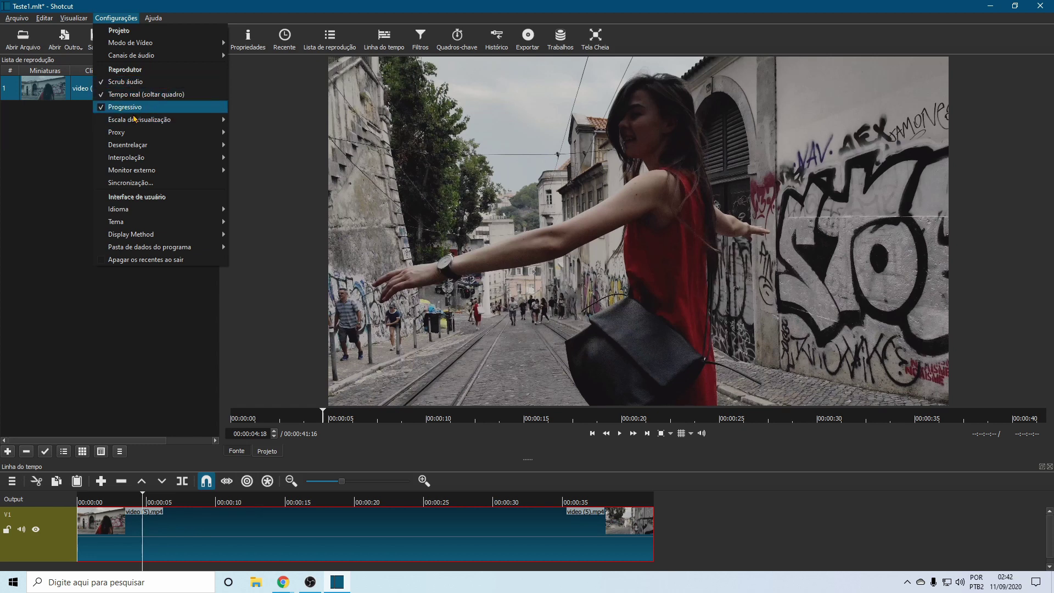
{"action": "mouse_move", "coordinate": [134, 121]}
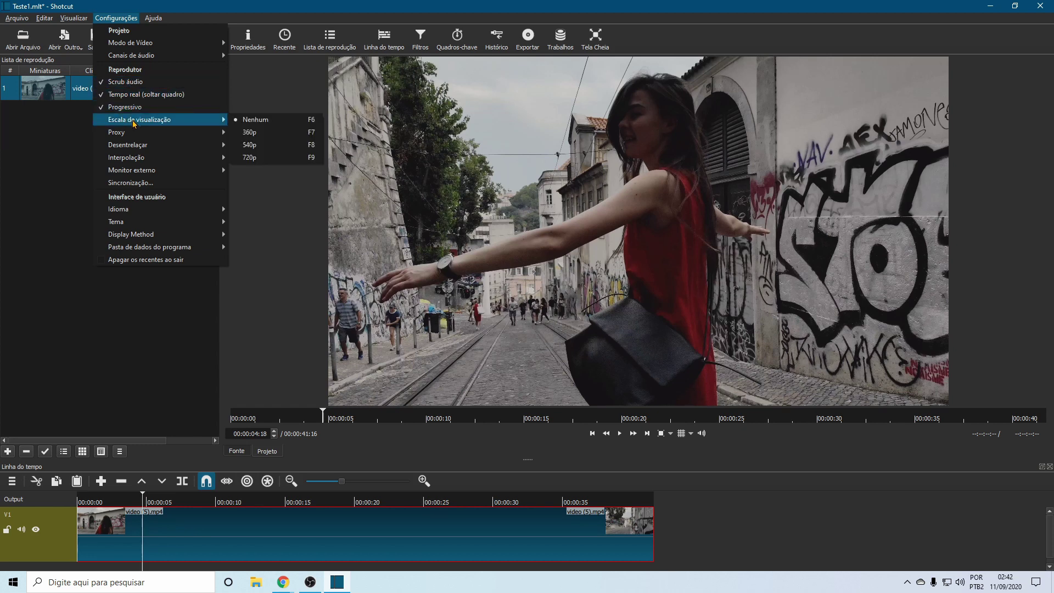
{"action": "left_click", "coordinate": [271, 137]}
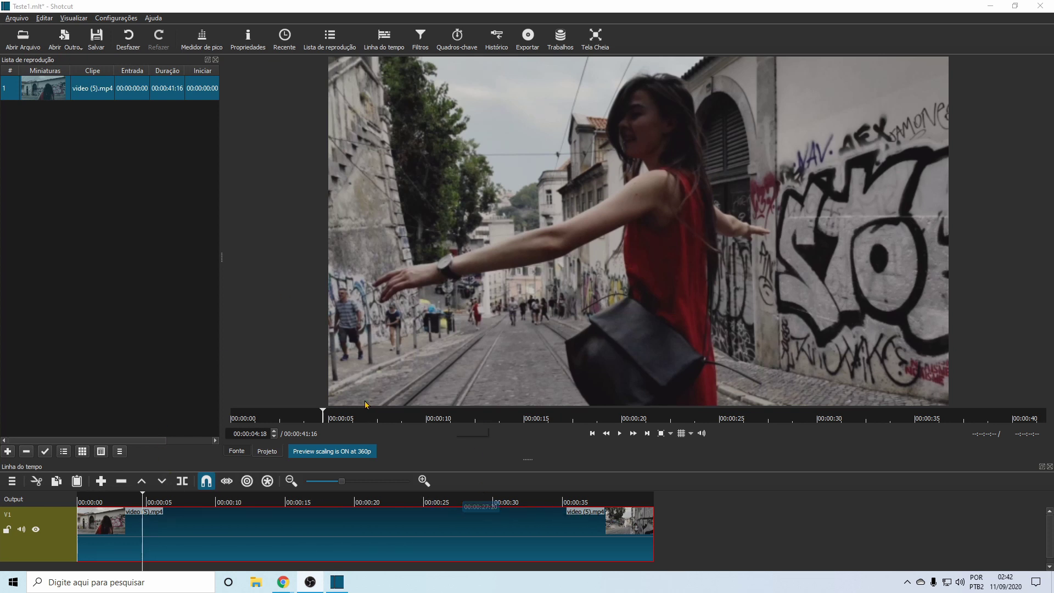
Enable only the h264_nvenc codec in the proxy hardware encoding configuration and accept it
{"action": "left_click", "coordinate": [123, 21]}
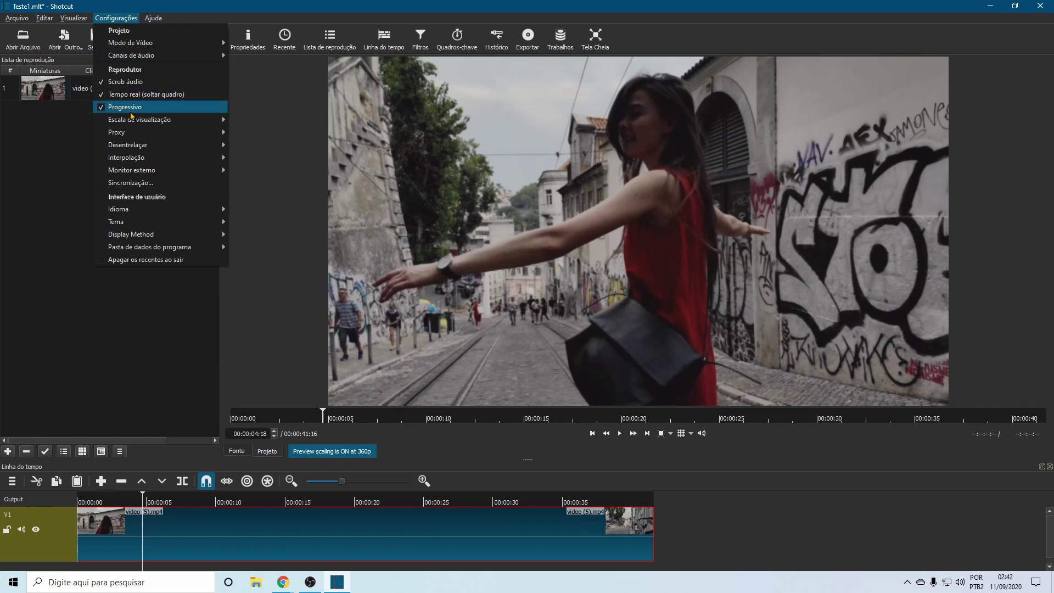
{"action": "mouse_move", "coordinate": [137, 133]}
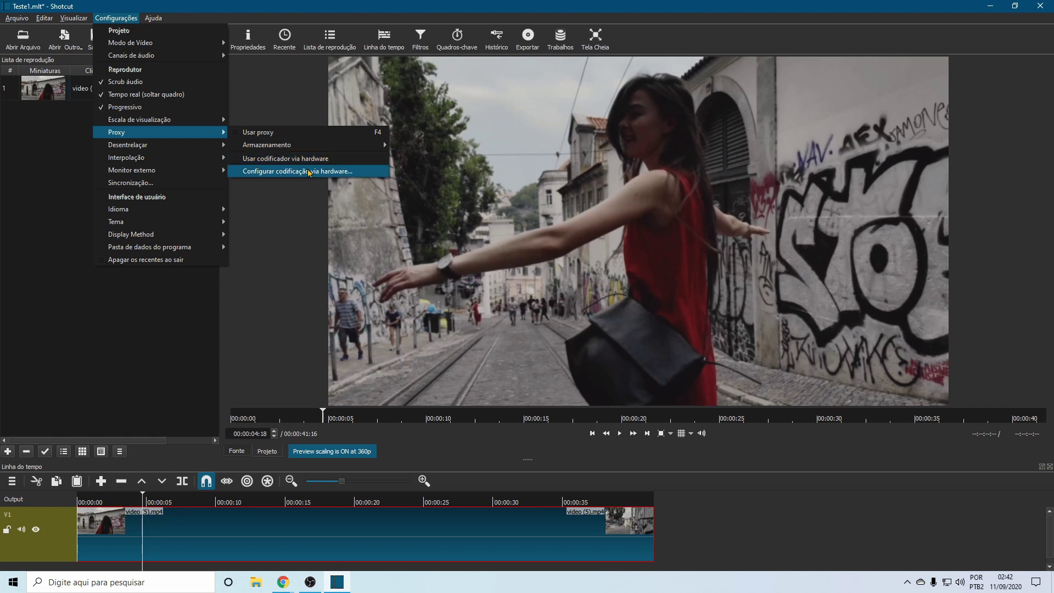
{"action": "left_click", "coordinate": [281, 172]}
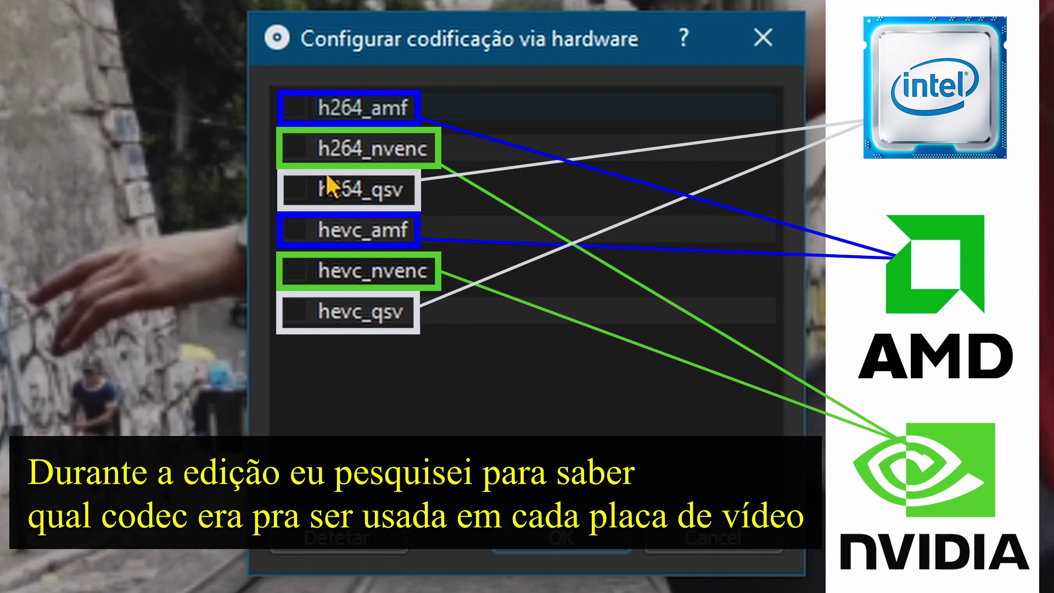
{"action": "left_click", "coordinate": [295, 149]}
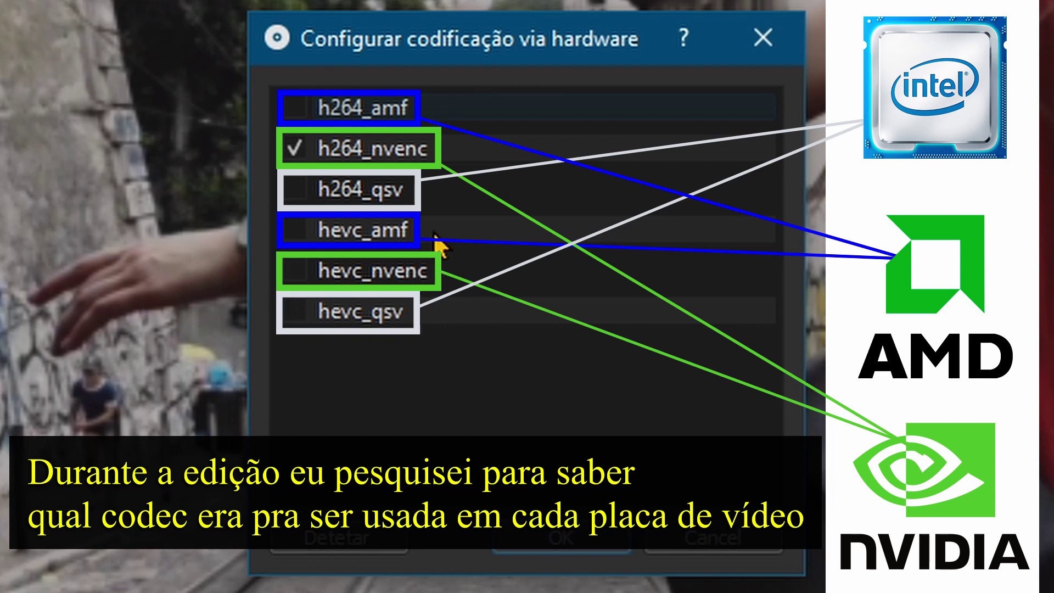
{"action": "left_click", "coordinate": [389, 190]}
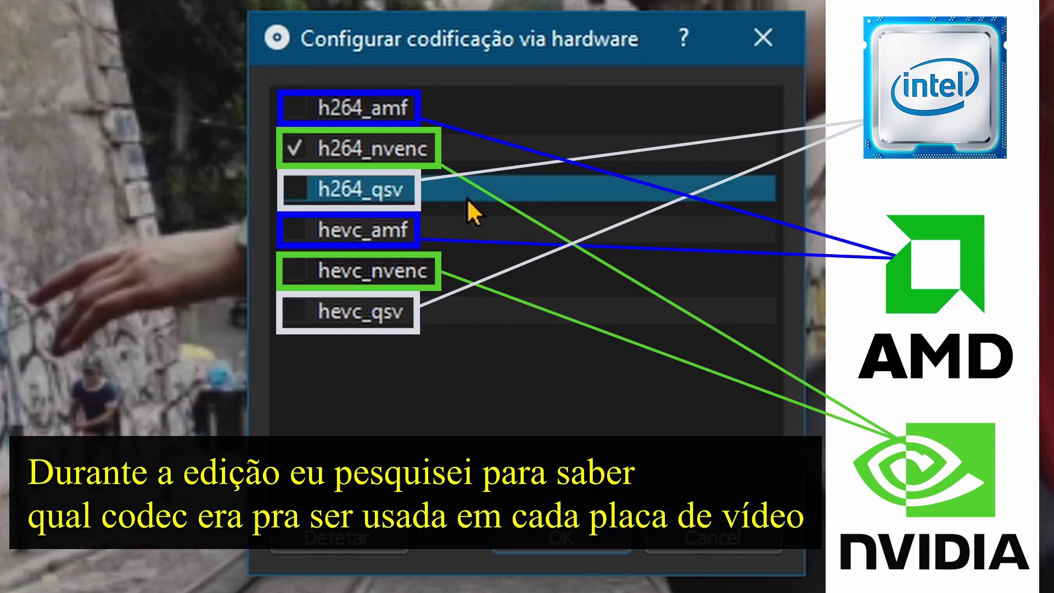
{"action": "left_click", "coordinate": [421, 112]}
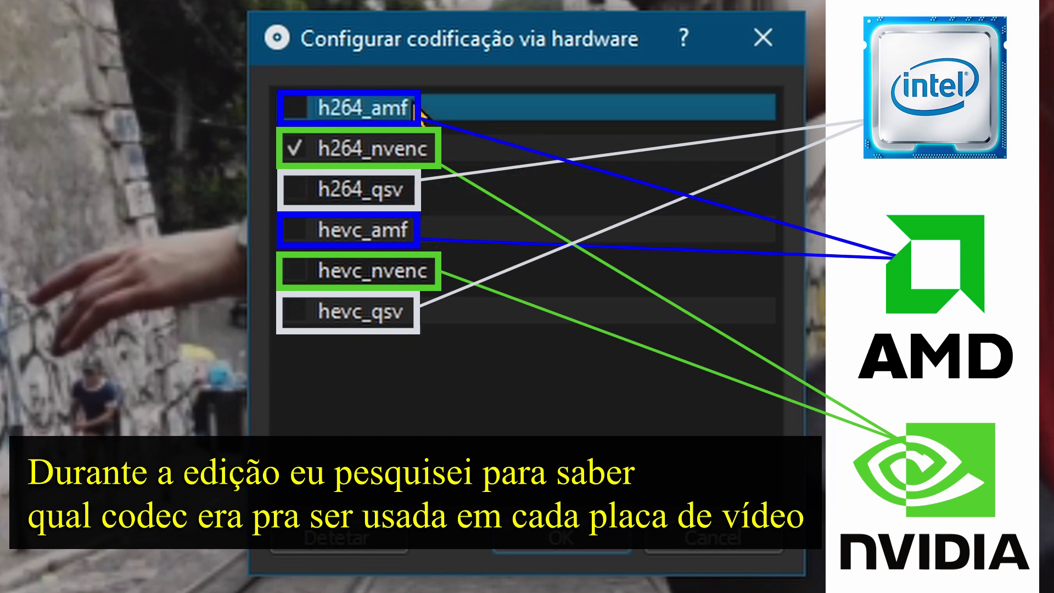
{"action": "left_click", "coordinate": [418, 149]}
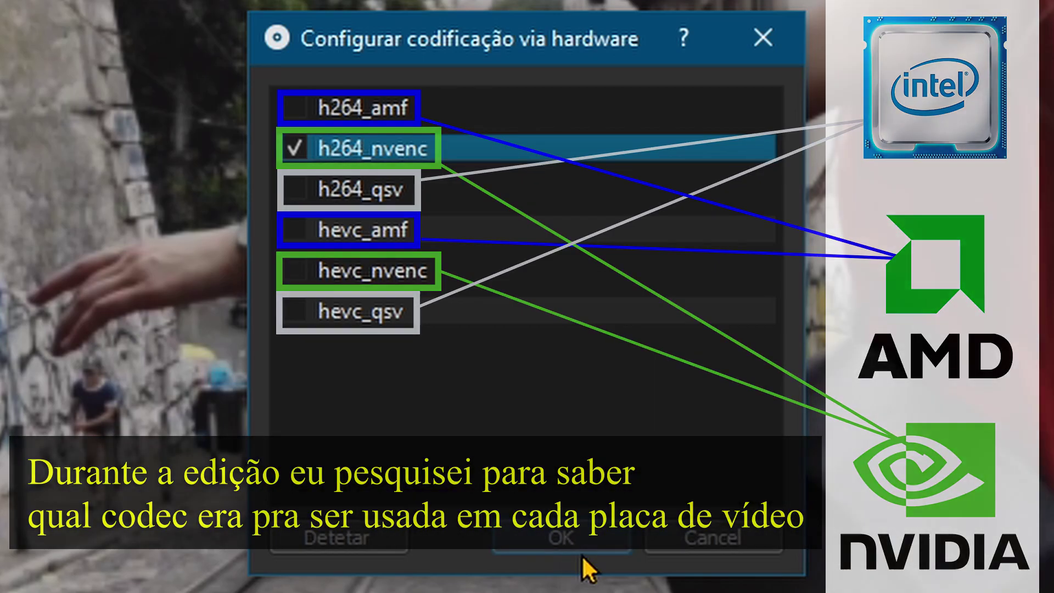
{"action": "left_click", "coordinate": [578, 532]}
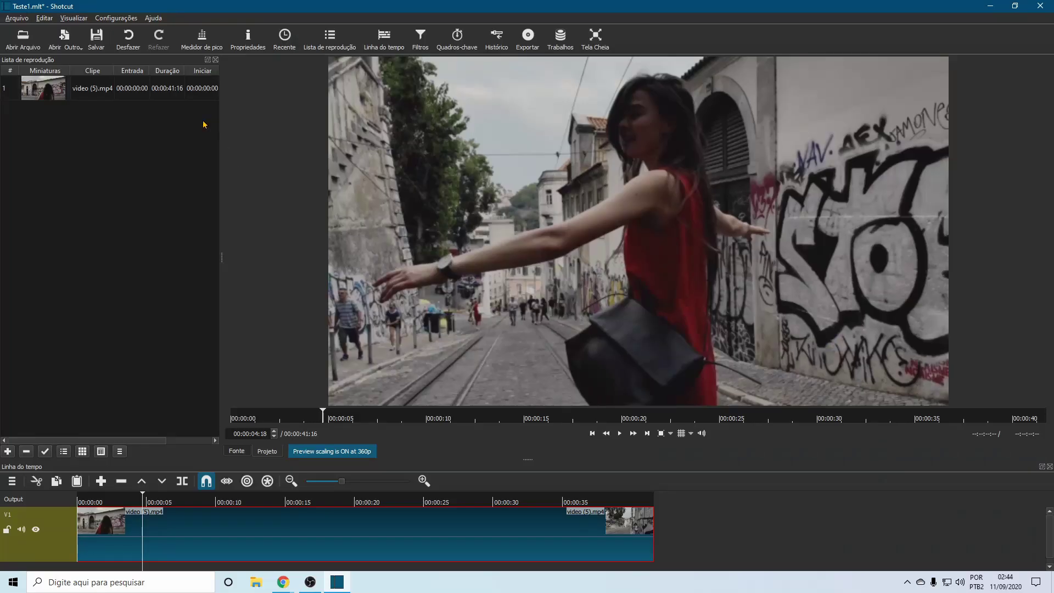
Reopen the proxy hardware encoding configuration and run detection of the available hardware encoders
{"action": "left_click", "coordinate": [116, 18]}
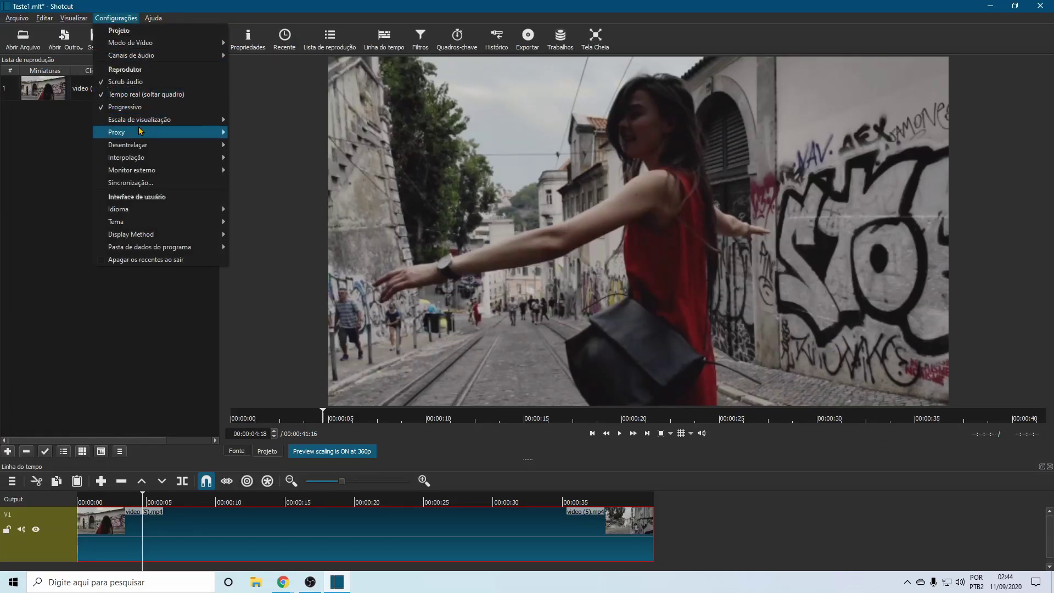
{"action": "mouse_move", "coordinate": [141, 132]}
{"action": "left_click", "coordinate": [319, 172]}
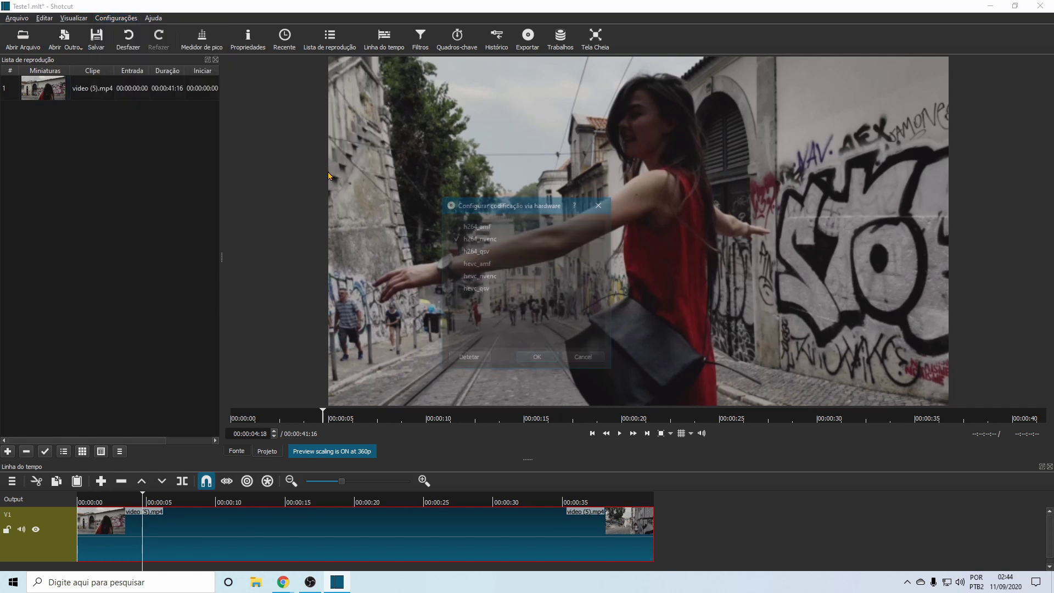
{"action": "left_click", "coordinate": [469, 359]}
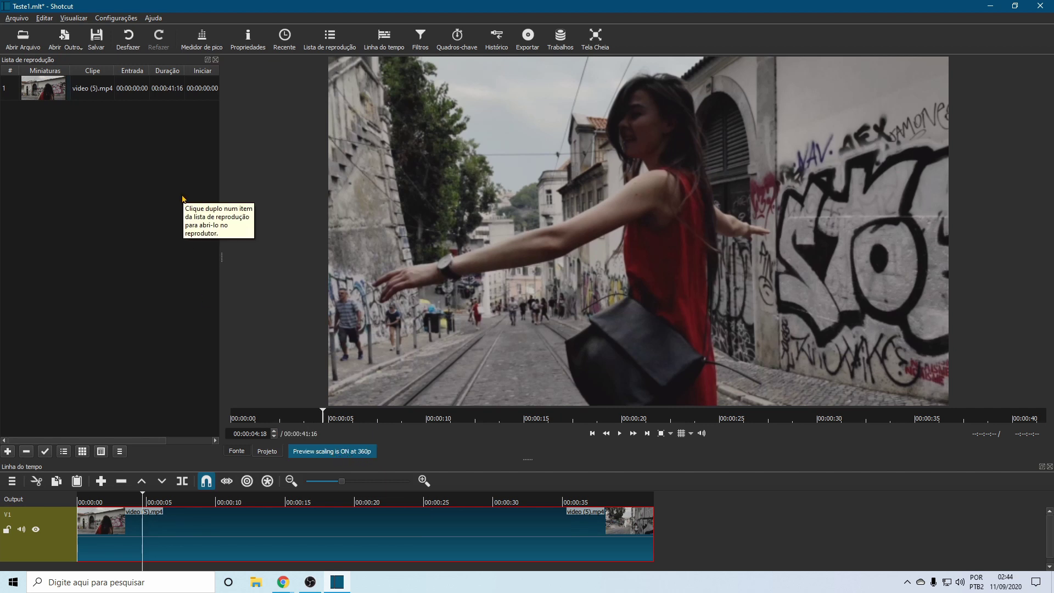
Turn on proxy use and create the missing proxies for every file in the project
{"action": "left_click", "coordinate": [108, 18]}
{"action": "mouse_move", "coordinate": [144, 137]}
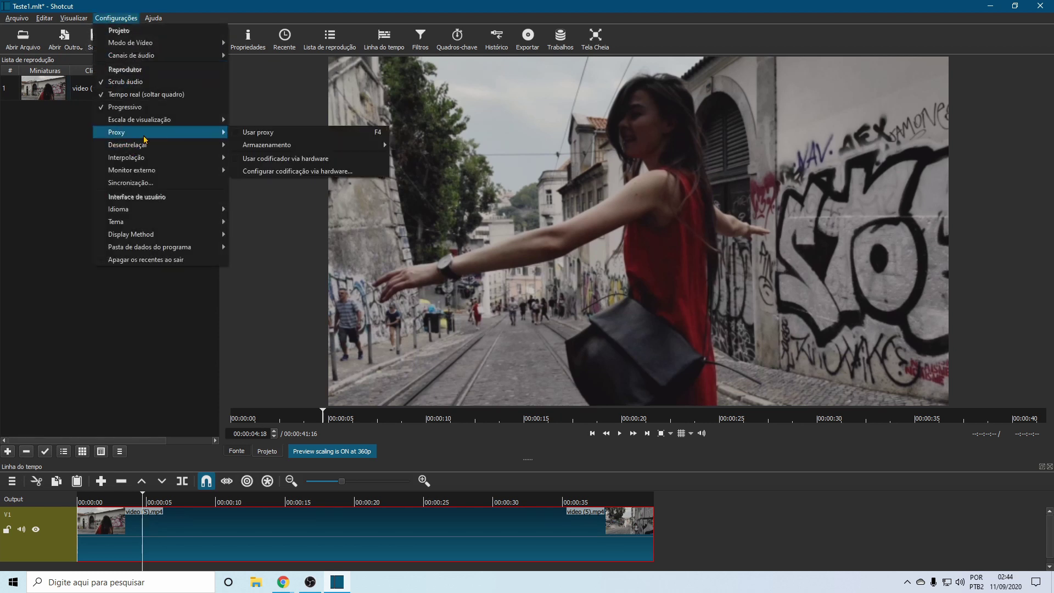
{"action": "mouse_move", "coordinate": [344, 150]}
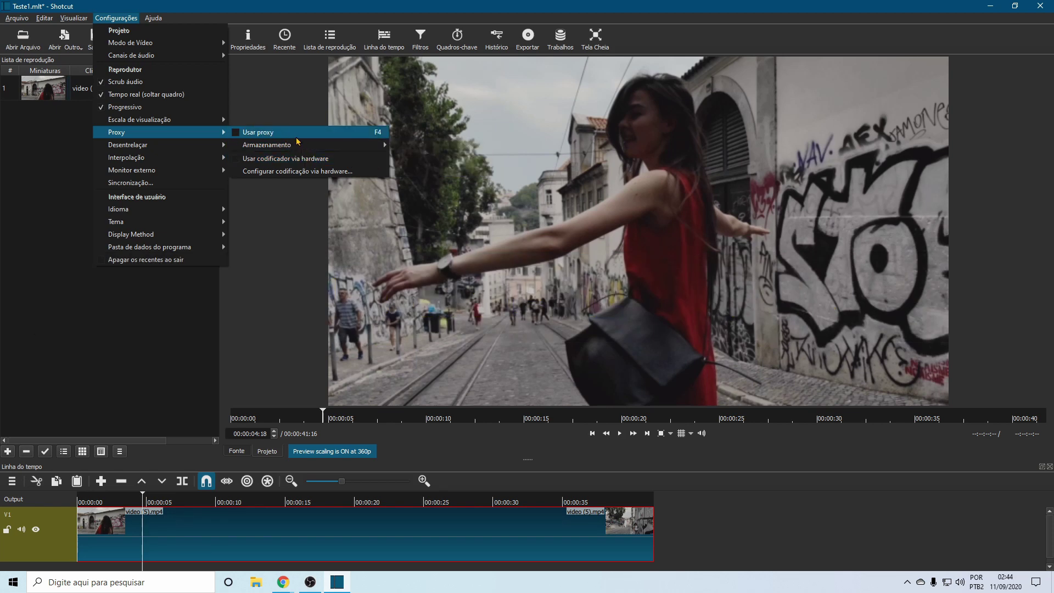
{"action": "left_click", "coordinate": [277, 141]}
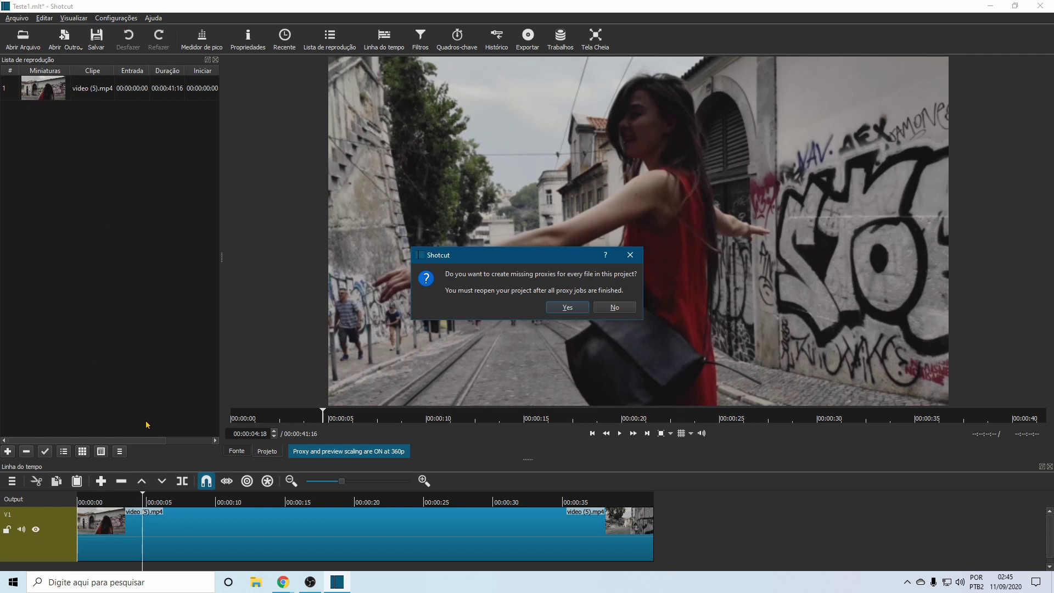
{"action": "left_click", "coordinate": [568, 307]}
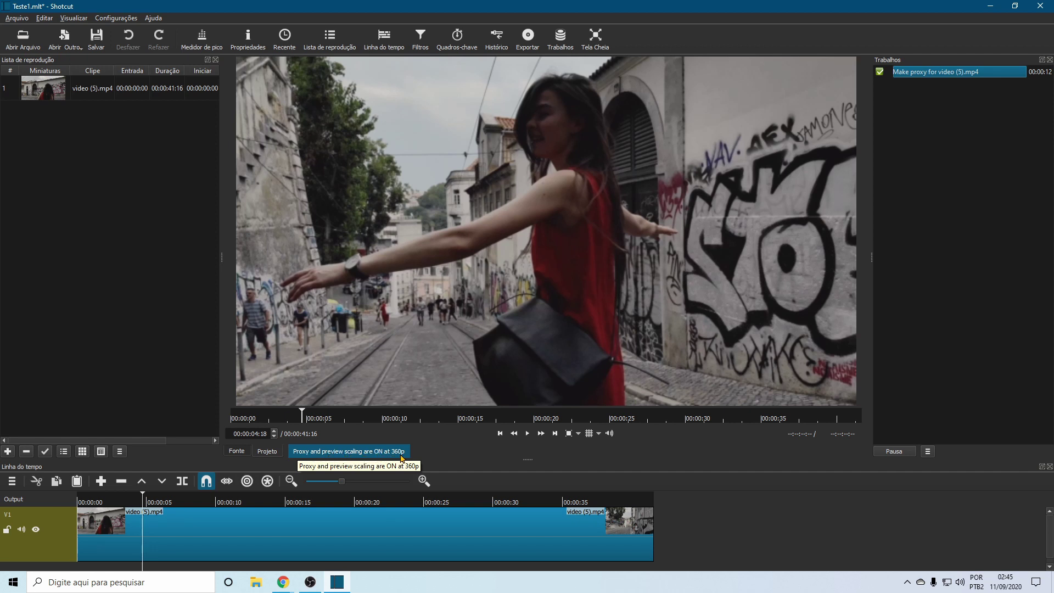
Play the timeline from its beginning to check playback with proxy and preview scaling on
{"action": "left_click", "coordinate": [78, 500]}
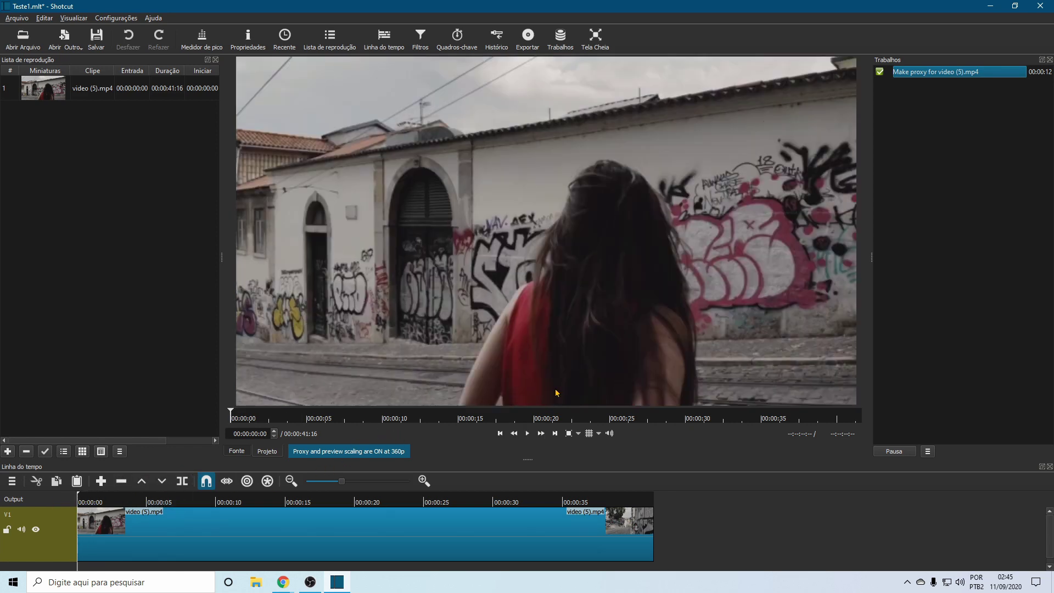
{"action": "left_click", "coordinate": [528, 433]}
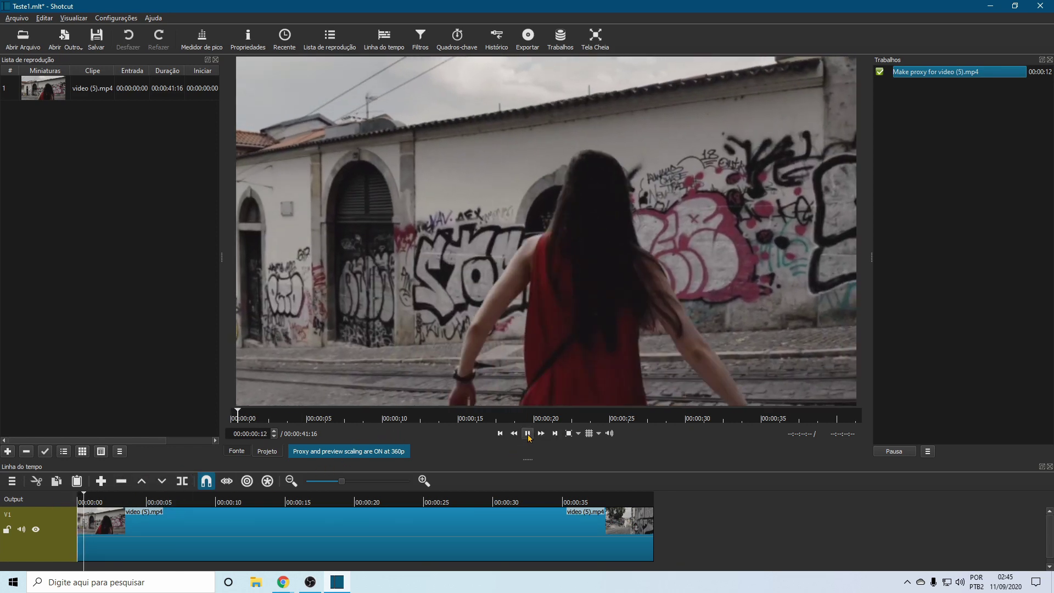